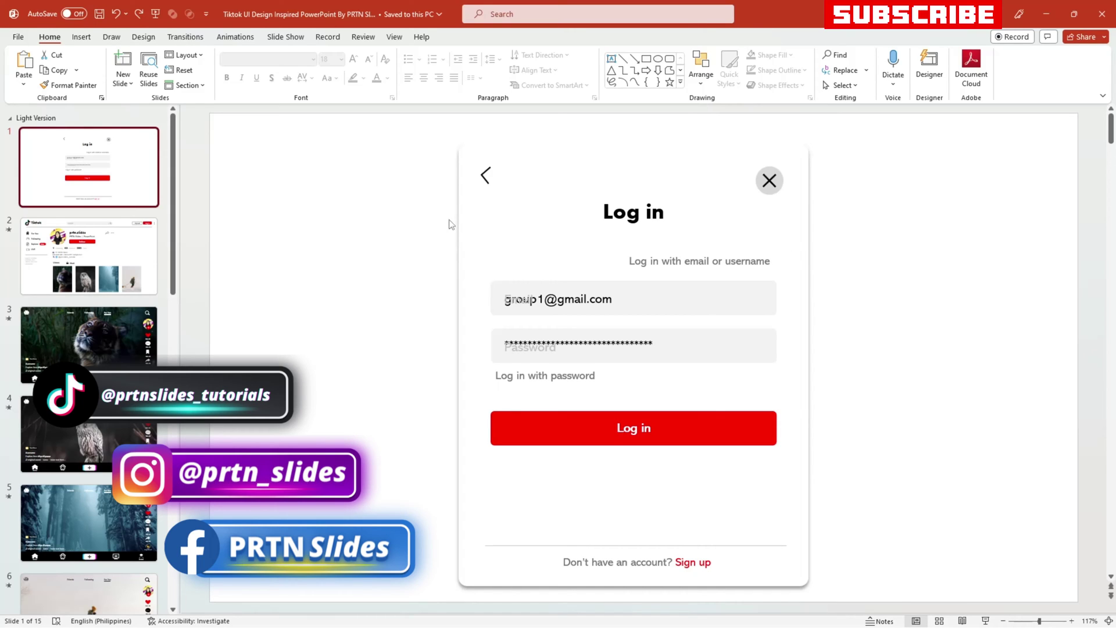
{"action": "left_click", "coordinate": [402, 192]}
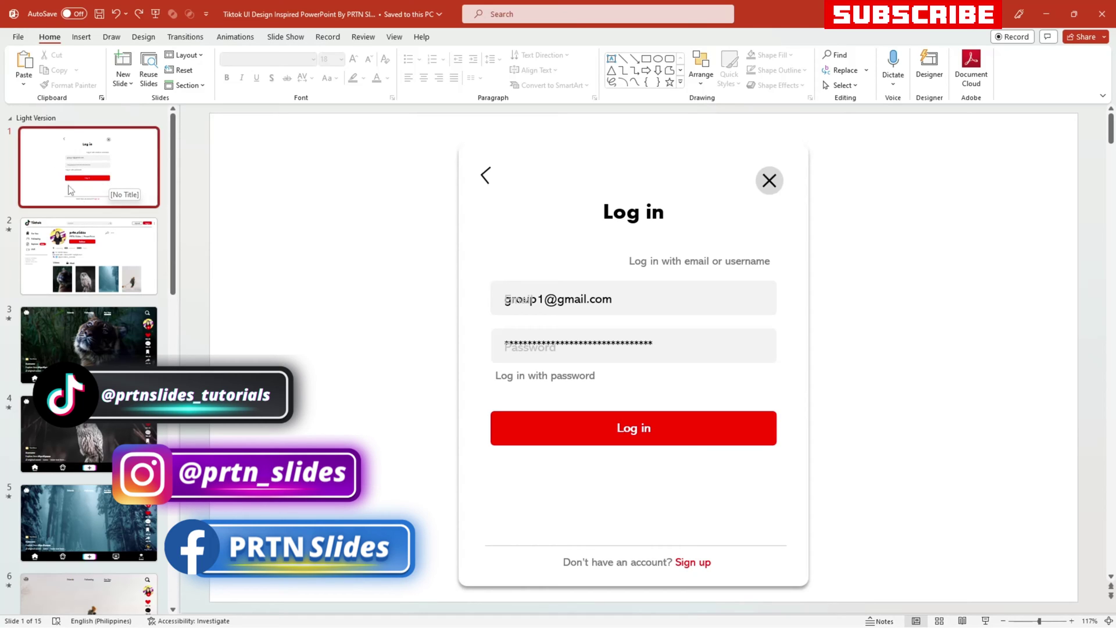
{"action": "scroll", "coordinate": [69, 189], "scroll_direction": "down", "scroll_amount": 5}
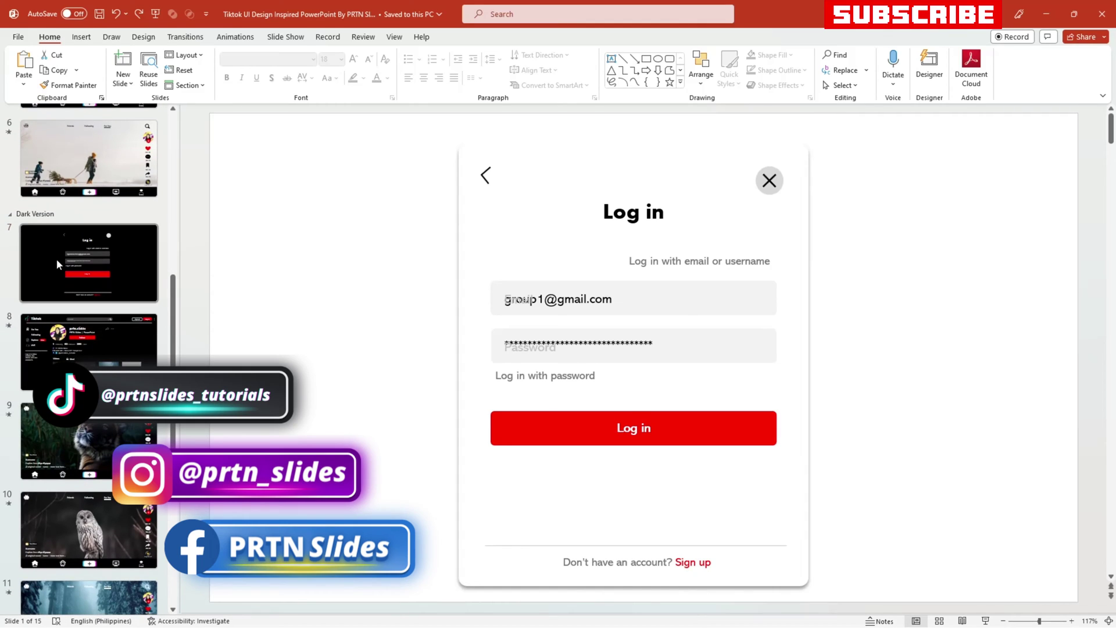
{"action": "left_click", "coordinate": [57, 258]}
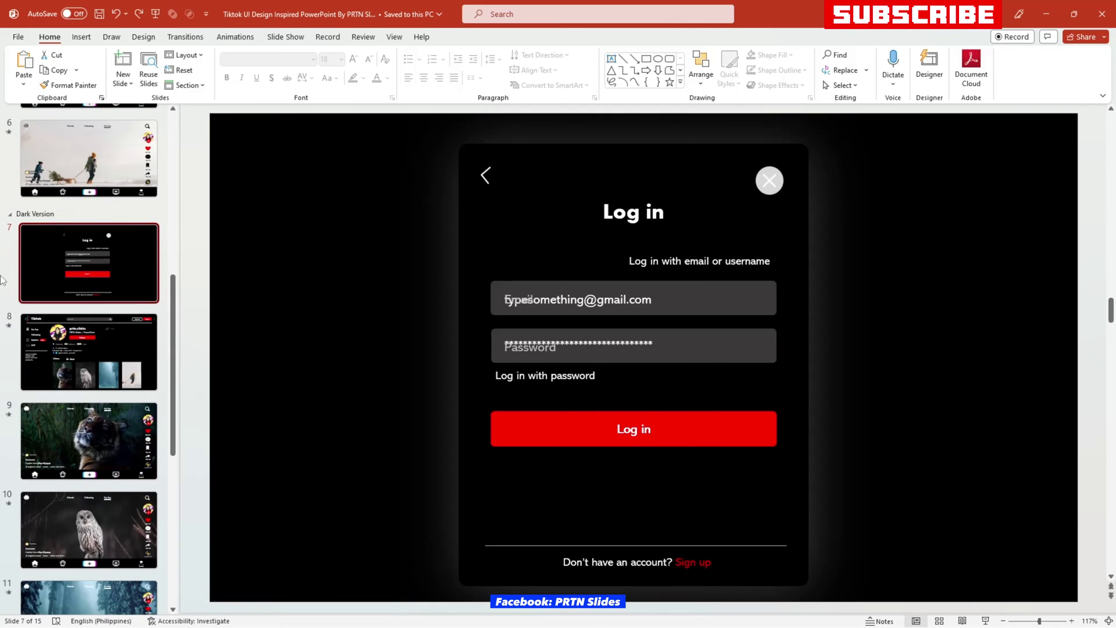
{"action": "scroll", "coordinate": [88, 262], "scroll_direction": "up", "scroll_amount": 5}
{"action": "left_click", "coordinate": [87, 253]}
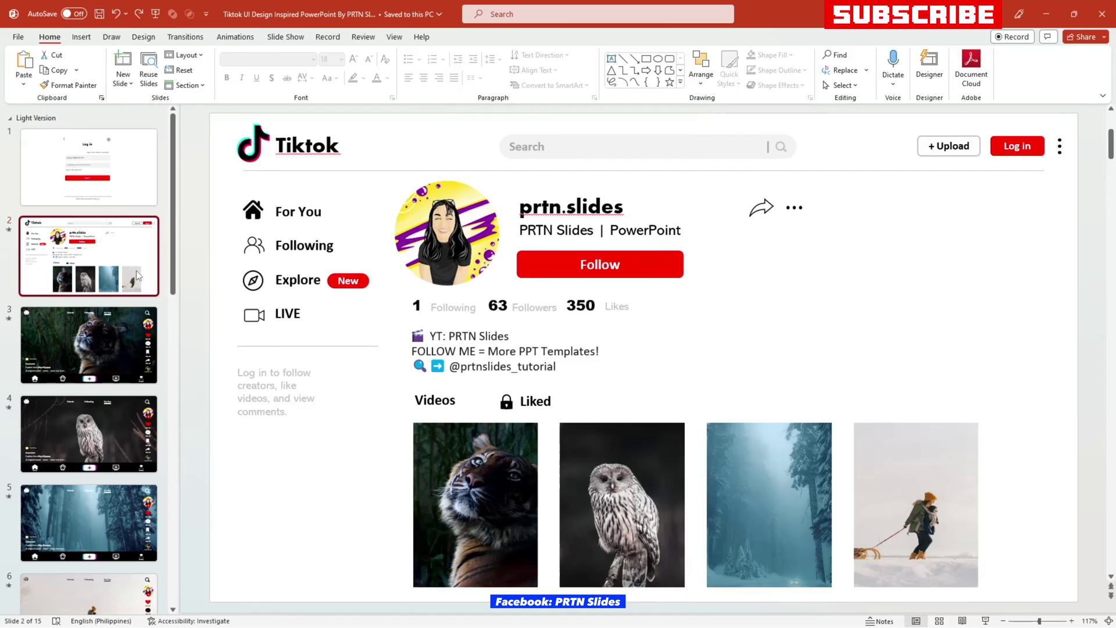
{"action": "left_click", "coordinate": [129, 179]}
{"action": "left_click", "coordinate": [106, 257]}
{"action": "key", "text": "Up"}
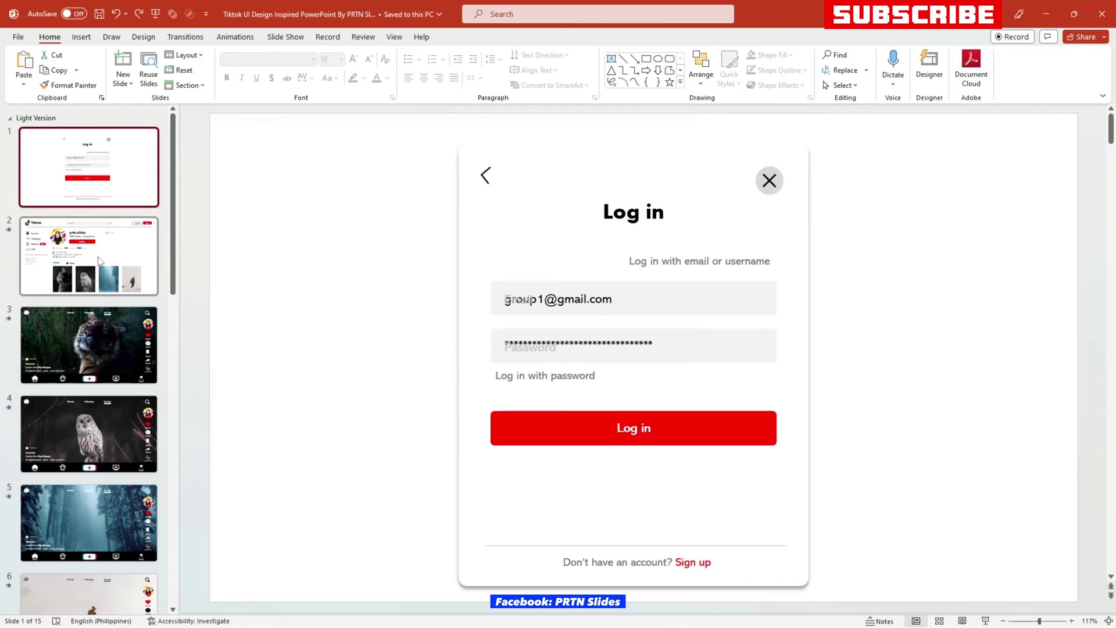
{"action": "left_click", "coordinate": [100, 259]}
{"action": "key", "text": "Up"}
{"action": "left_click", "coordinate": [109, 258]}
{"action": "scroll", "coordinate": [100, 349], "scroll_direction": "down", "scroll_amount": 5}
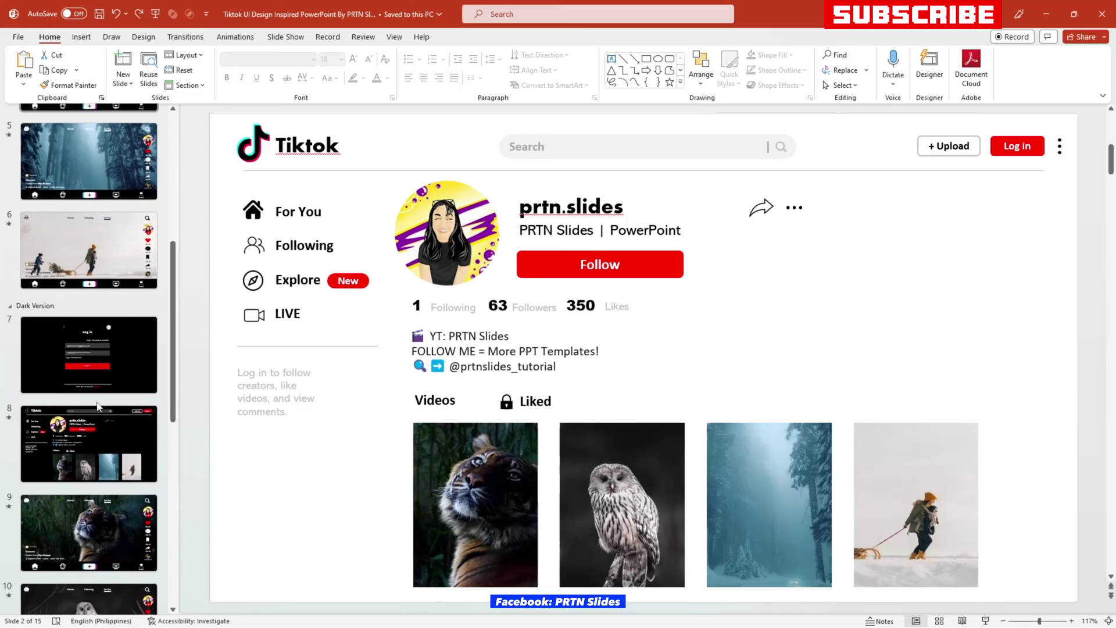
{"action": "left_click", "coordinate": [88, 353]}
{"action": "left_click", "coordinate": [98, 433]}
{"action": "scroll", "coordinate": [98, 433], "scroll_direction": "up", "scroll_amount": 5}
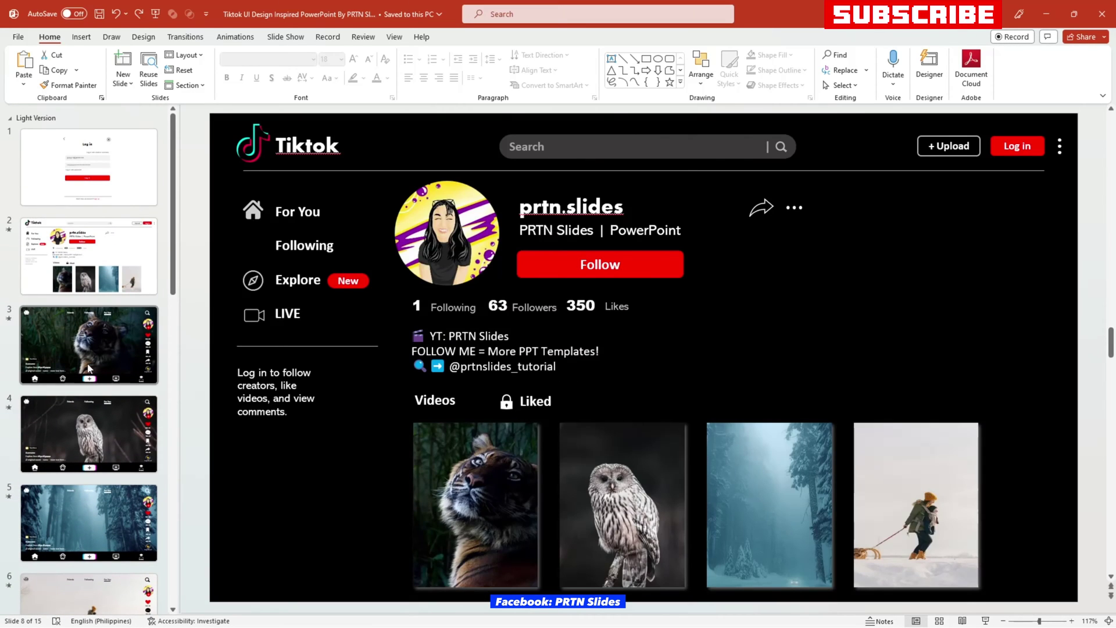
{"action": "left_click", "coordinate": [87, 345]}
{"action": "key", "text": "Down"}
{"action": "key", "text": "Down"}
{"action": "scroll", "coordinate": [88, 393], "scroll_direction": "down", "scroll_amount": 3}
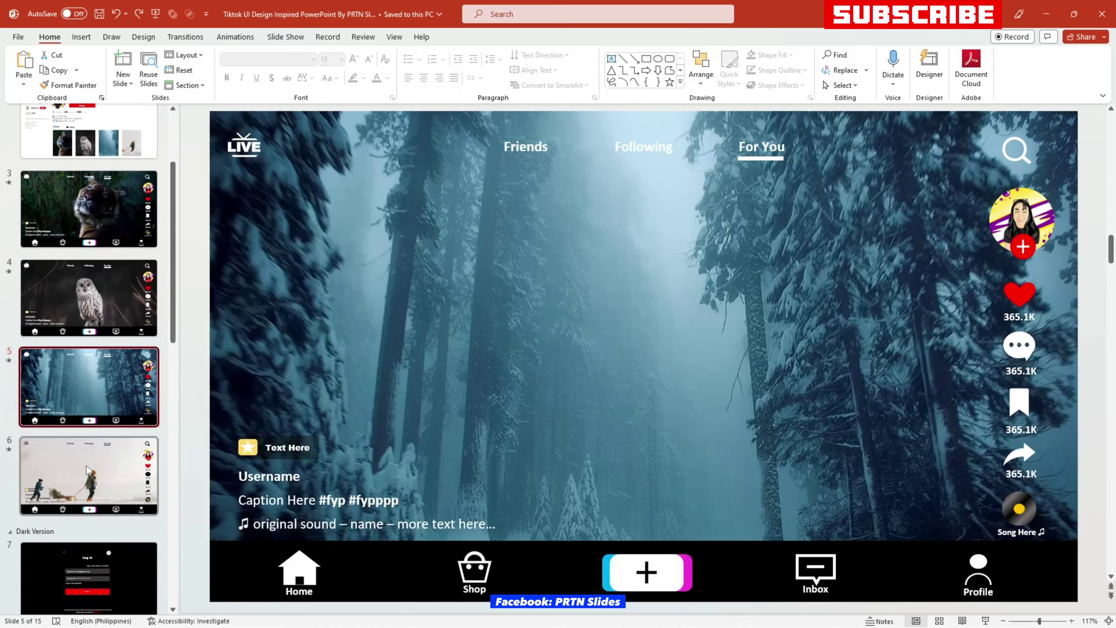
{"action": "scroll", "coordinate": [87, 436], "scroll_direction": "down", "scroll_amount": 3}
{"action": "scroll", "coordinate": [87, 393], "scroll_direction": "down", "scroll_amount": 2}
{"action": "left_click", "coordinate": [87, 350]}
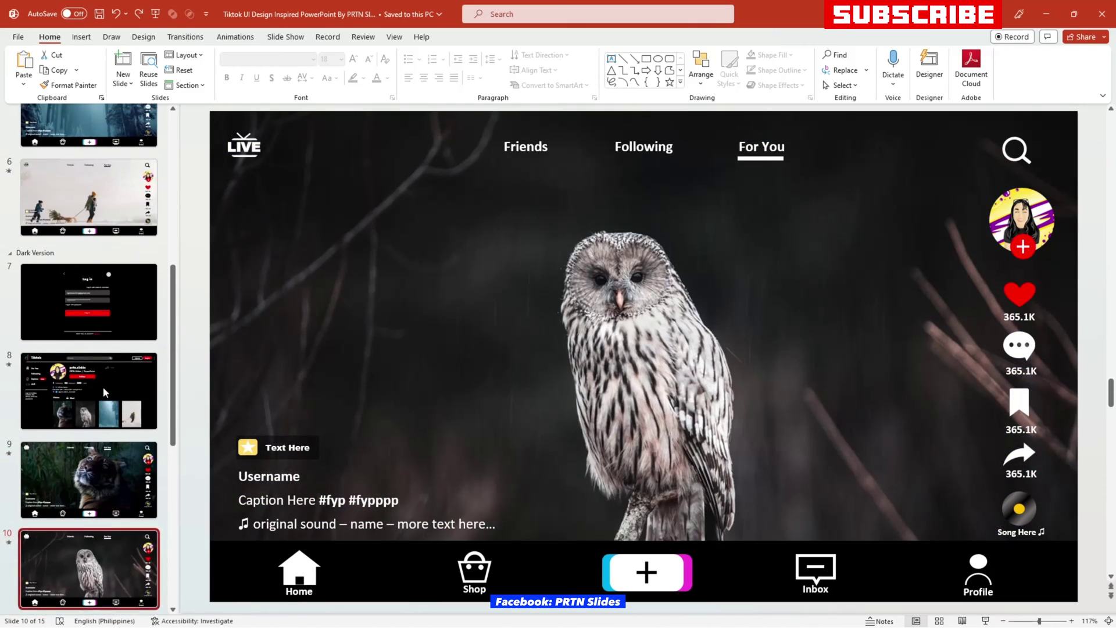
{"action": "scroll", "coordinate": [87, 393], "scroll_direction": "up", "scroll_amount": 3}
{"action": "scroll", "coordinate": [103, 393], "scroll_direction": "up", "scroll_amount": 3}
{"action": "left_click", "coordinate": [112, 175]}
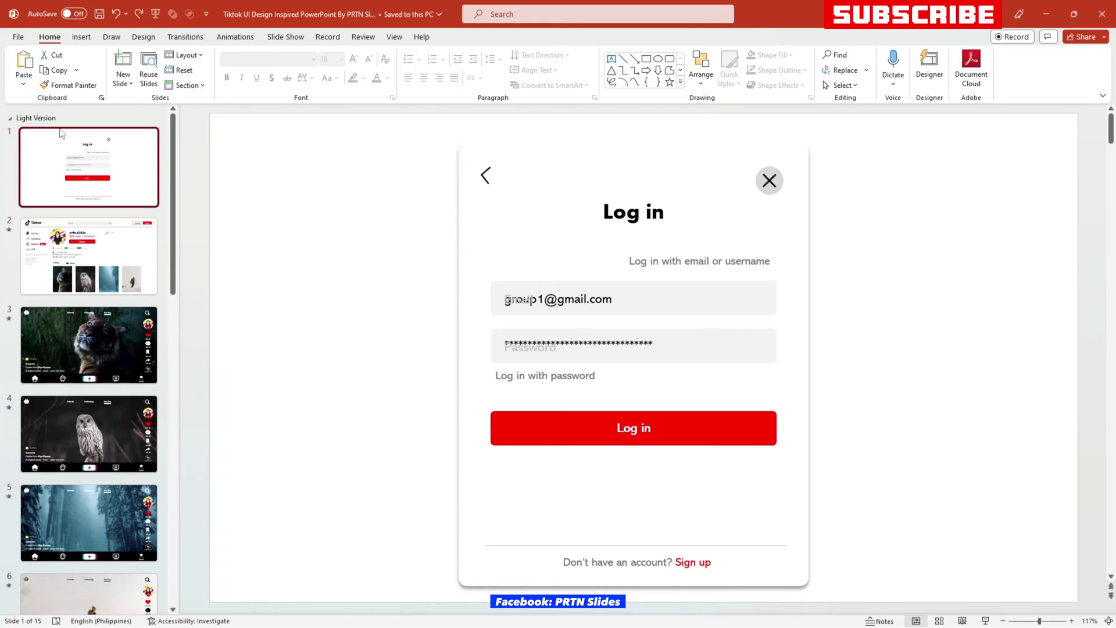
{"action": "left_click", "coordinate": [635, 303]}
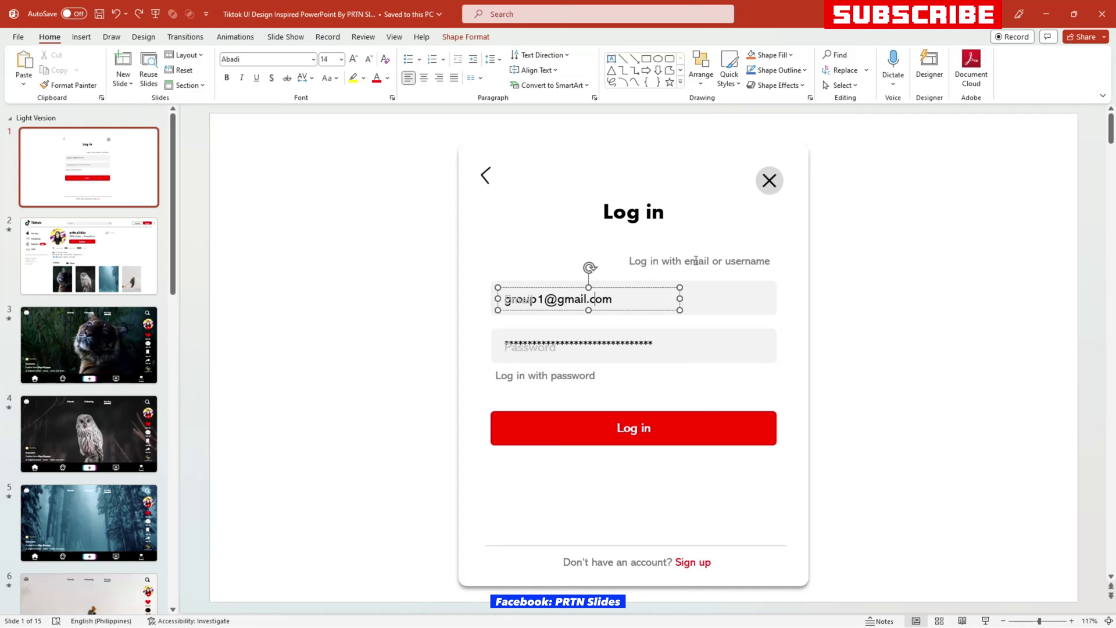
{"action": "left_click", "coordinate": [675, 433]}
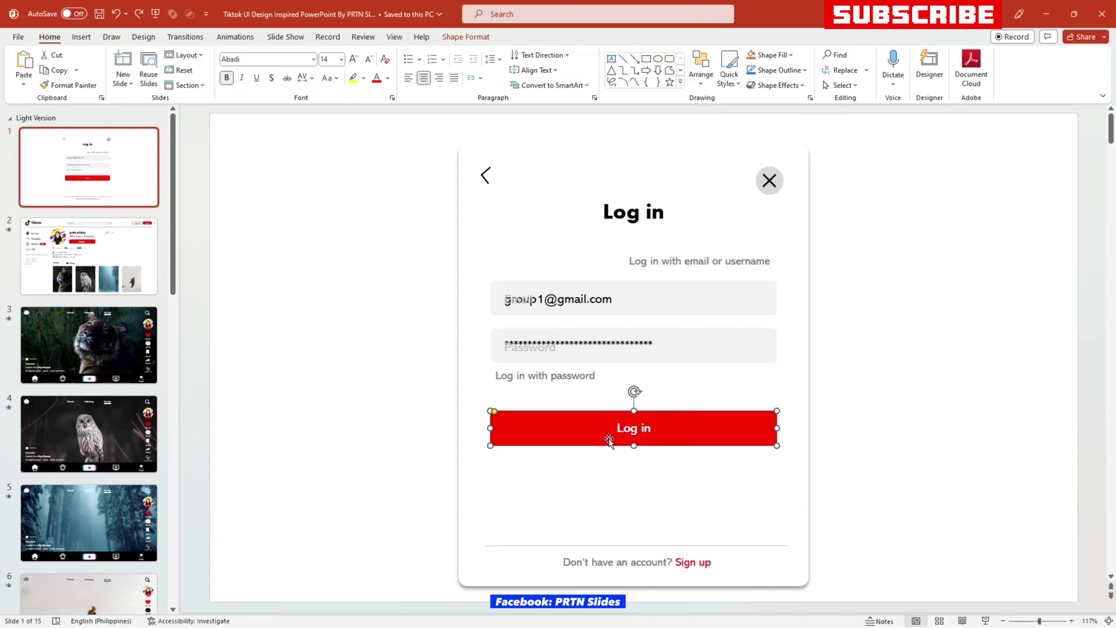
{"action": "left_click", "coordinate": [602, 300]}
{"action": "key", "text": "Escape"}
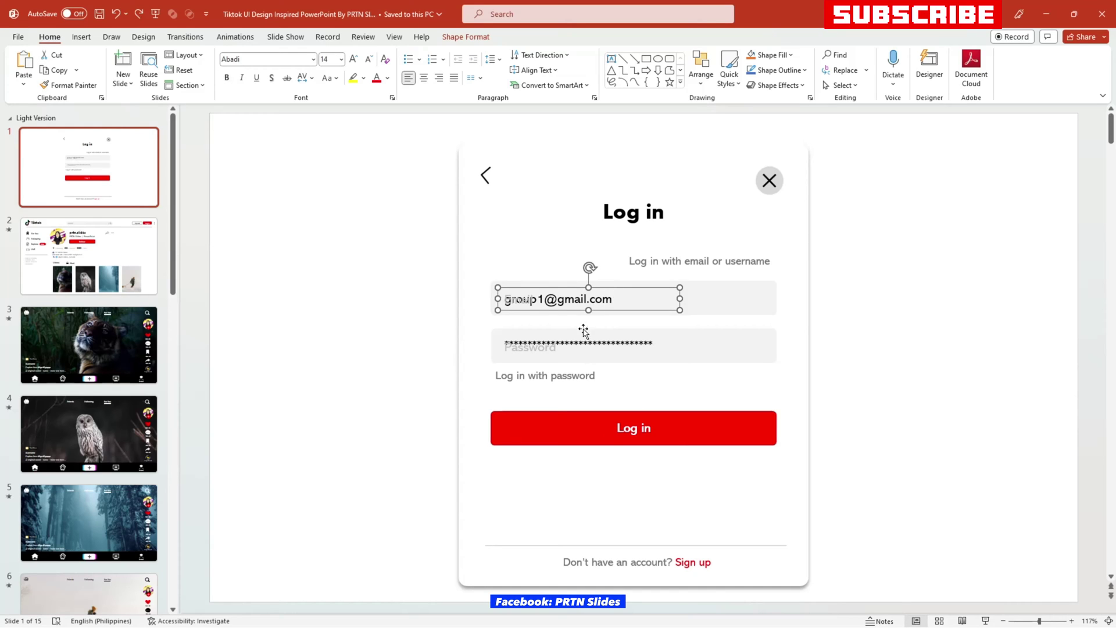
{"action": "left_click", "coordinate": [527, 190]}
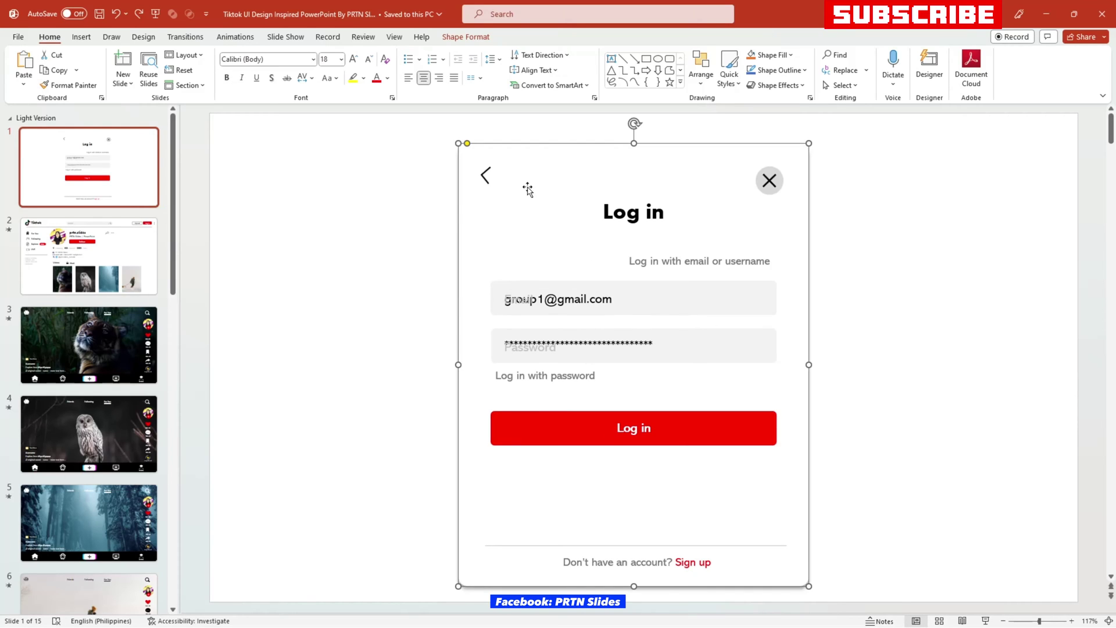
{"action": "left_click", "coordinate": [686, 297]}
{"action": "left_click", "coordinate": [713, 342]}
{"action": "left_click", "coordinate": [646, 426]}
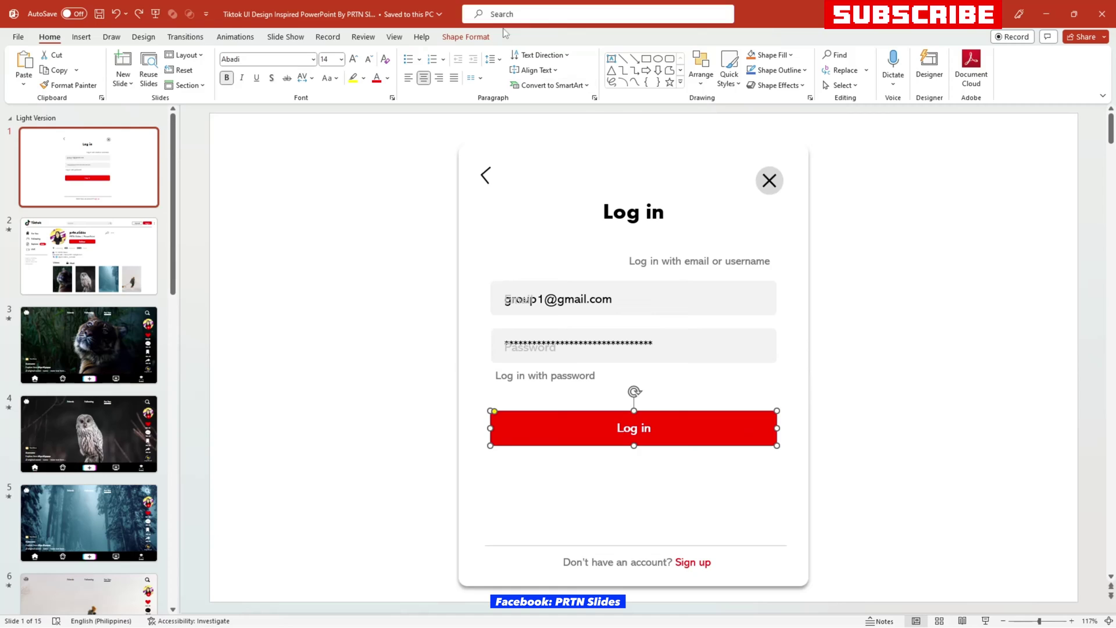
{"action": "left_click", "coordinate": [635, 289]}
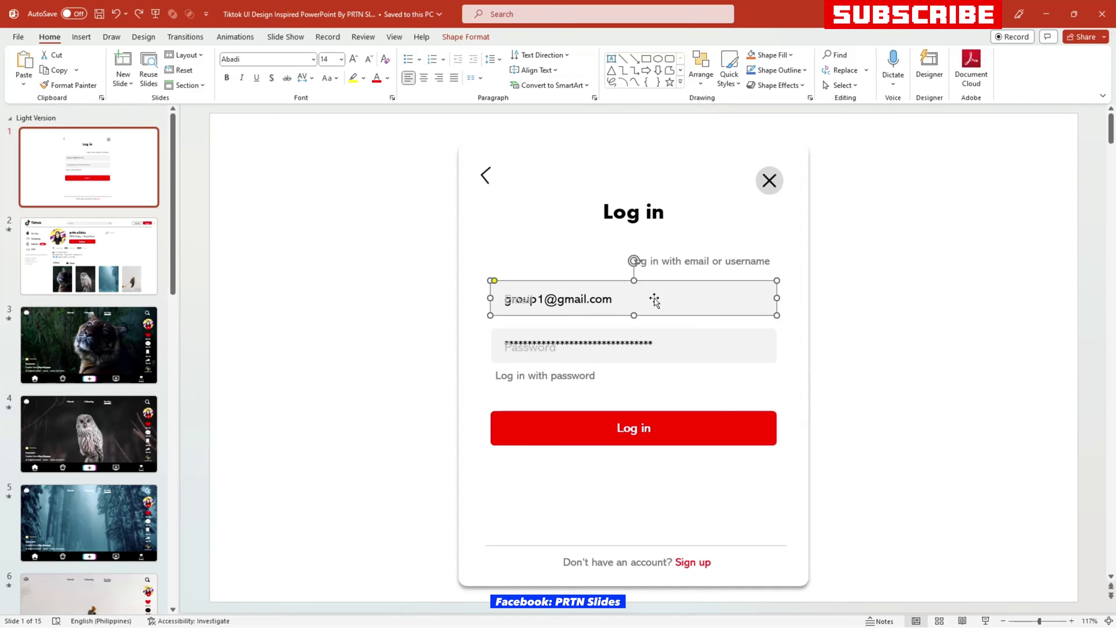
{"action": "left_click", "coordinate": [672, 428]}
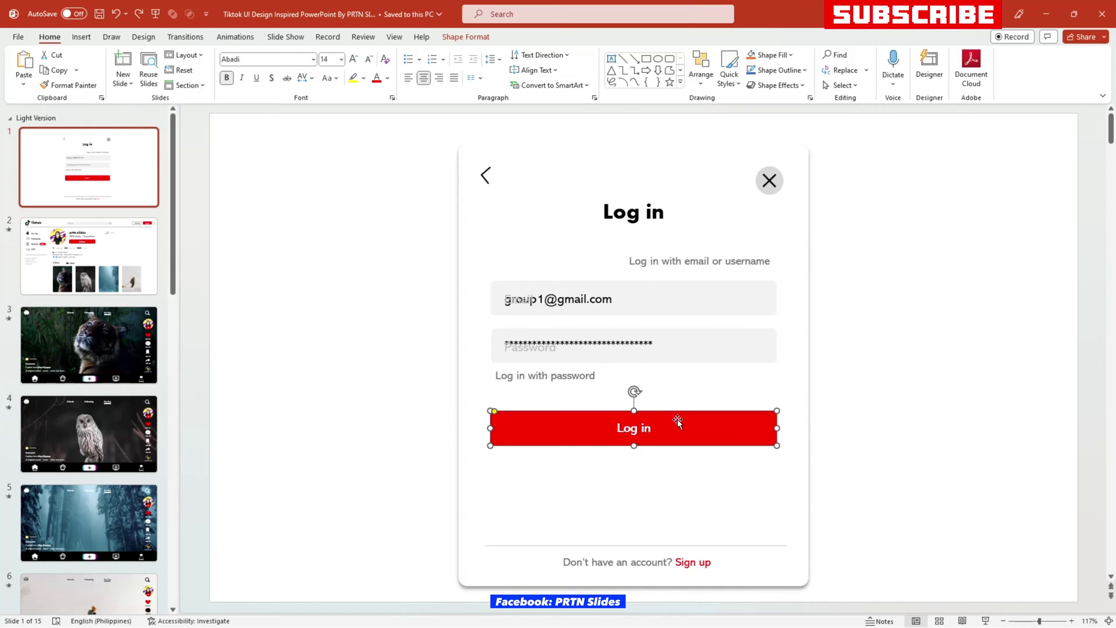
{"action": "left_click", "coordinate": [550, 189]}
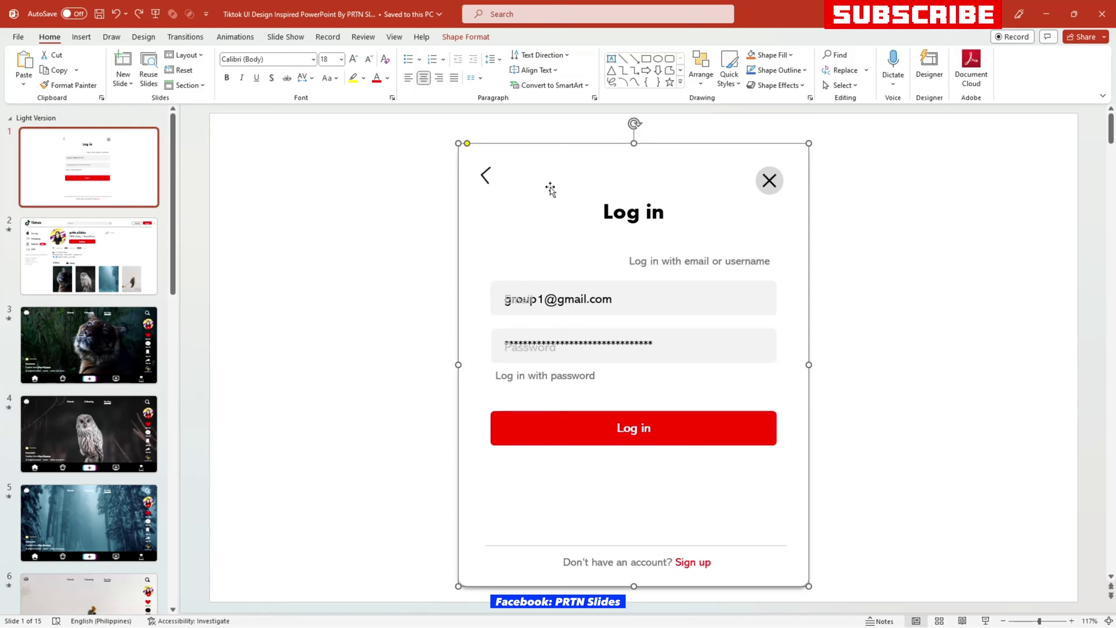
{"action": "left_click", "coordinate": [347, 208]}
{"action": "left_click", "coordinate": [491, 241]}
{"action": "left_click", "coordinate": [366, 268]}
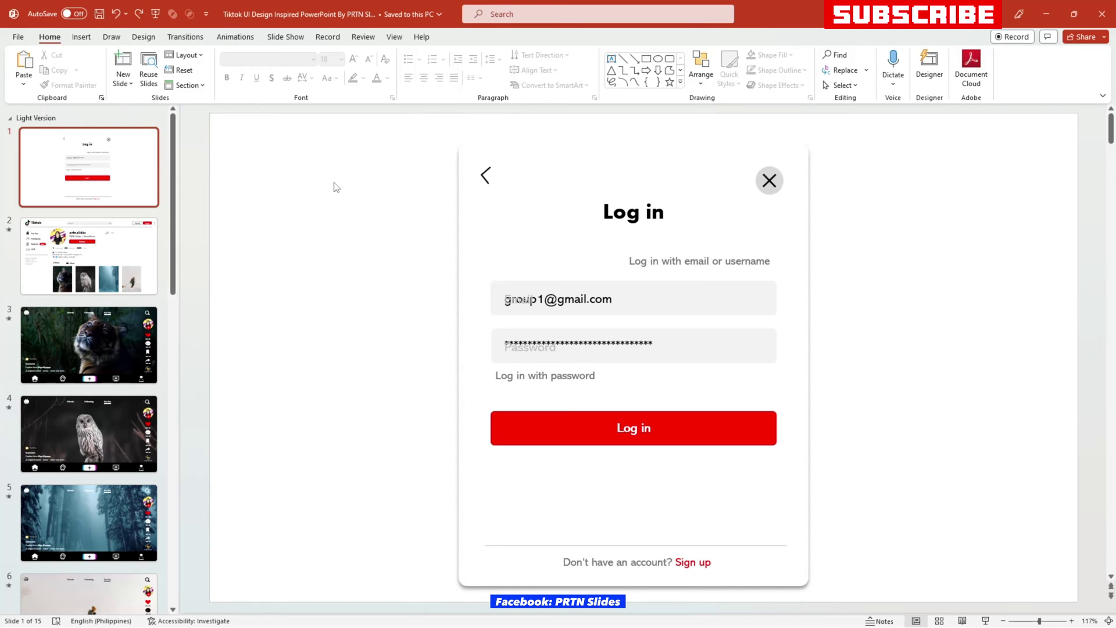
- Preview the Insert Pictures options, then give the login slide background a texture fill
{"action": "left_click", "coordinate": [81, 36]}
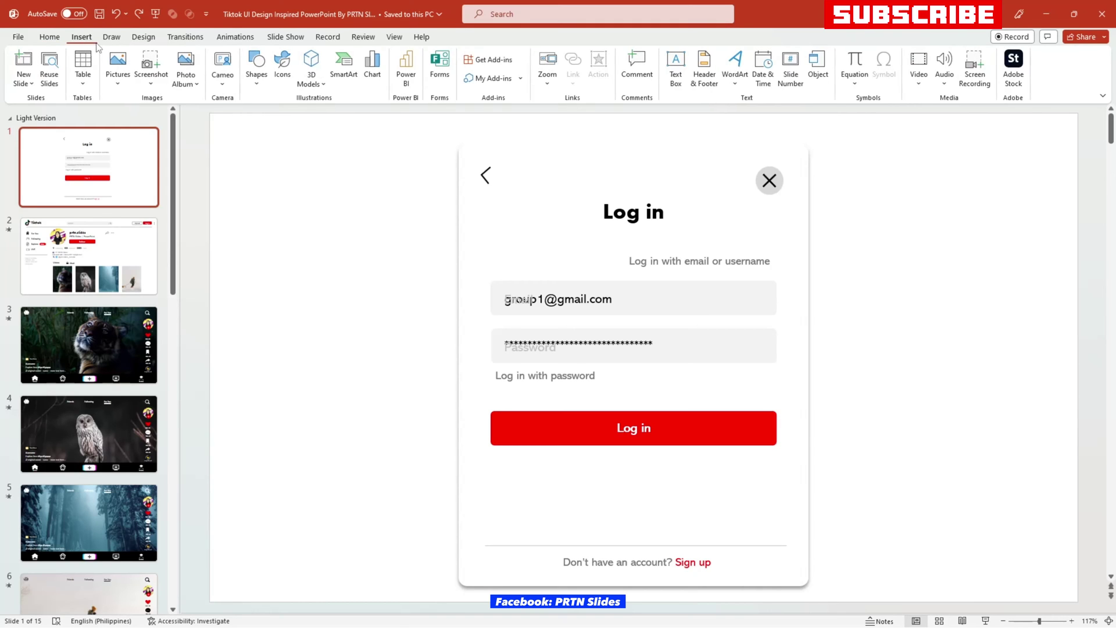
{"action": "left_click", "coordinate": [117, 86]}
{"action": "left_click", "coordinate": [349, 196]}
{"action": "right_click", "coordinate": [352, 198]}
{"action": "left_click", "coordinate": [407, 332]}
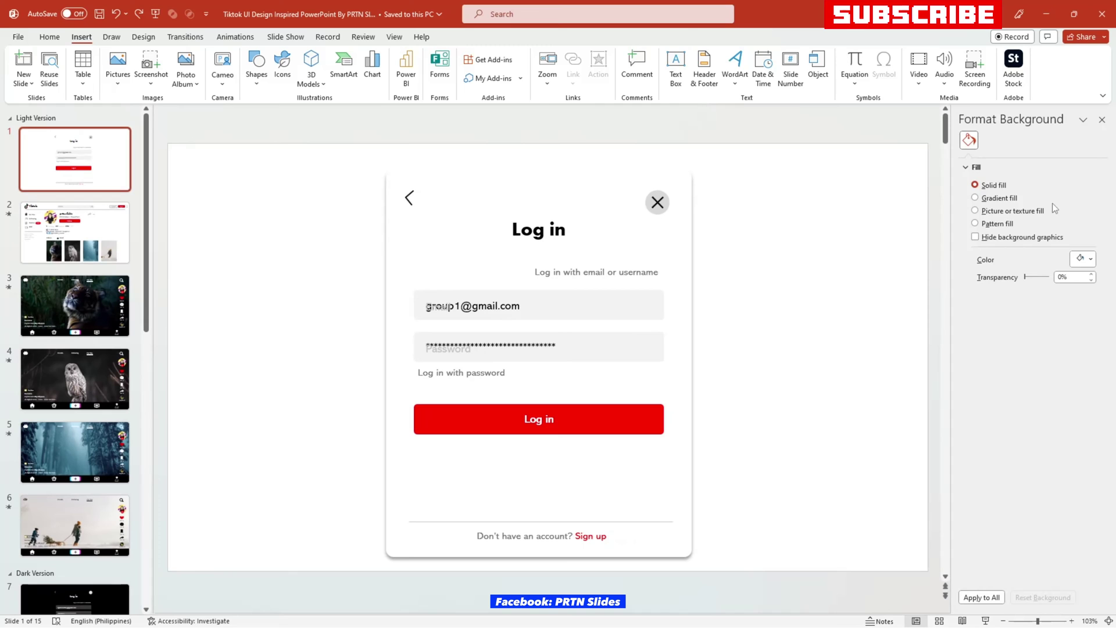
{"action": "left_click", "coordinate": [975, 210]}
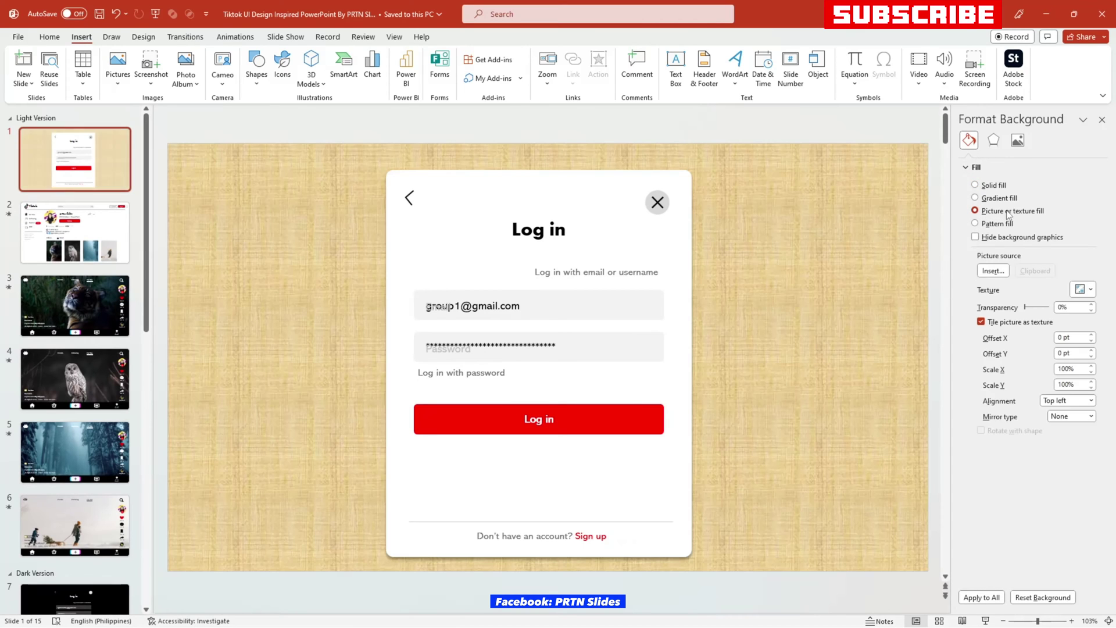
- Close the picture source and Format Background pane, undo the texture fill, and go to slide 2
{"action": "left_click", "coordinate": [994, 270]}
{"action": "left_click", "coordinate": [748, 200]}
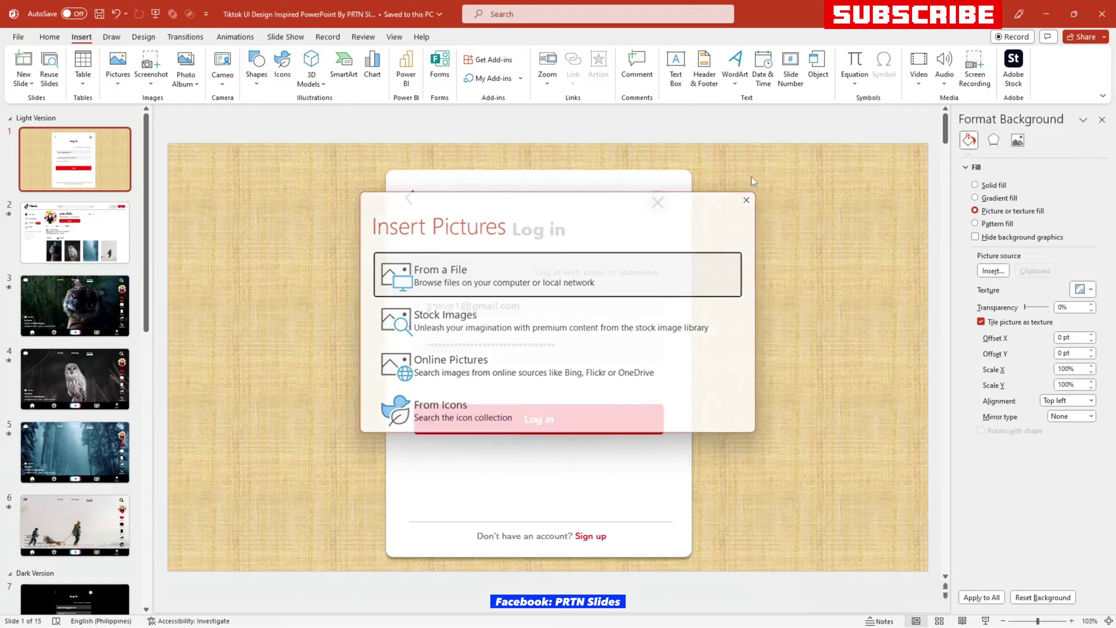
{"action": "left_click", "coordinate": [1101, 119]}
{"action": "left_click", "coordinate": [118, 14]}
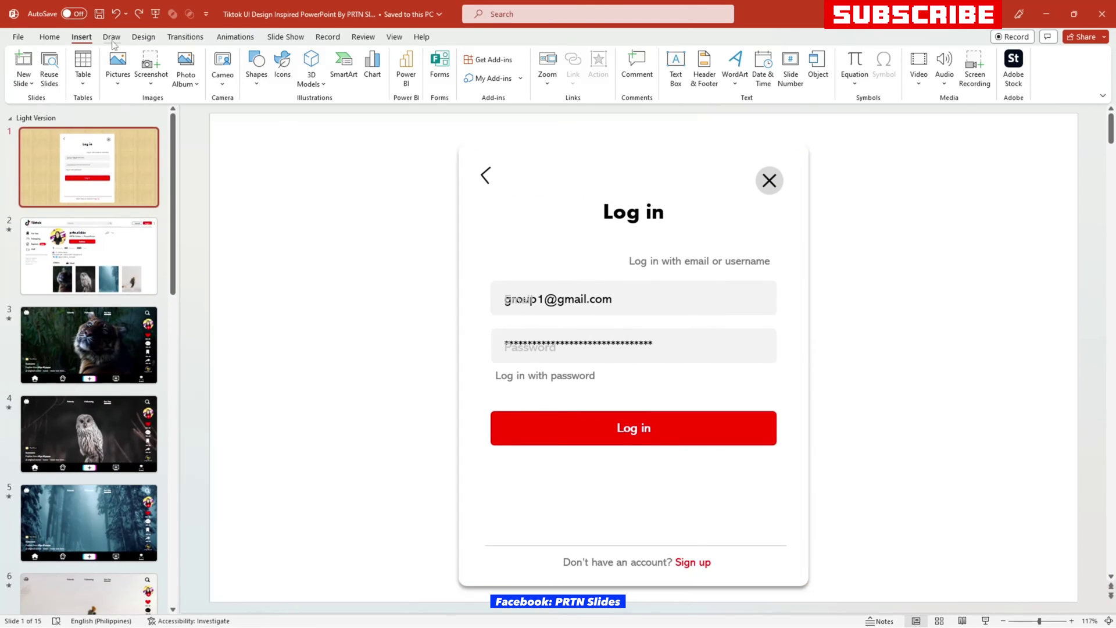
{"action": "left_click", "coordinate": [88, 257]}
{"action": "left_click", "coordinate": [429, 251]}
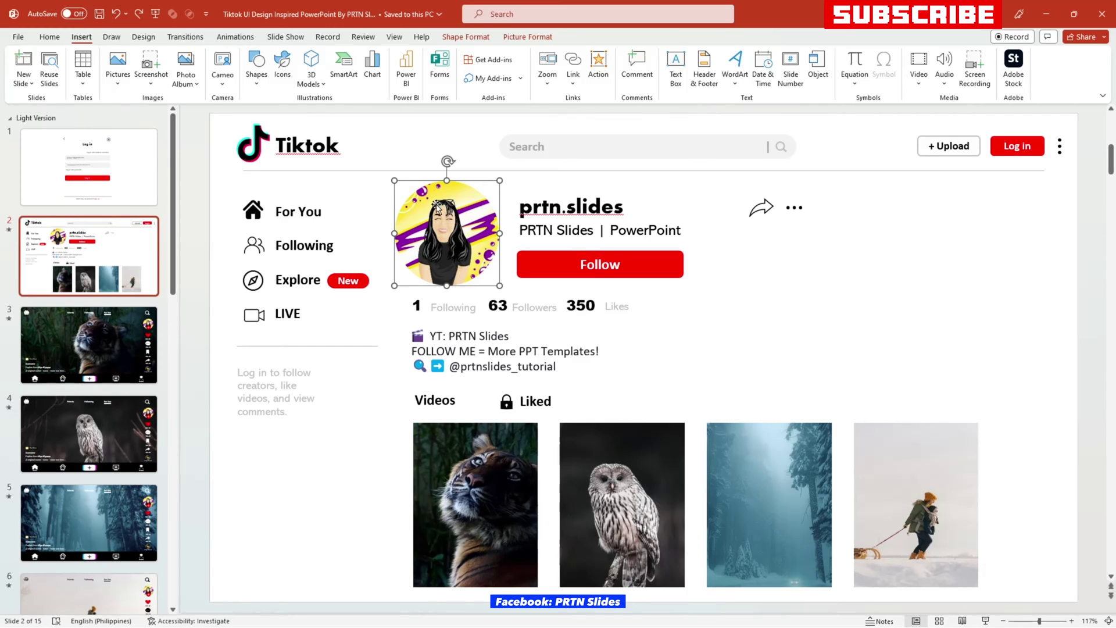
{"action": "left_click", "coordinate": [527, 37]}
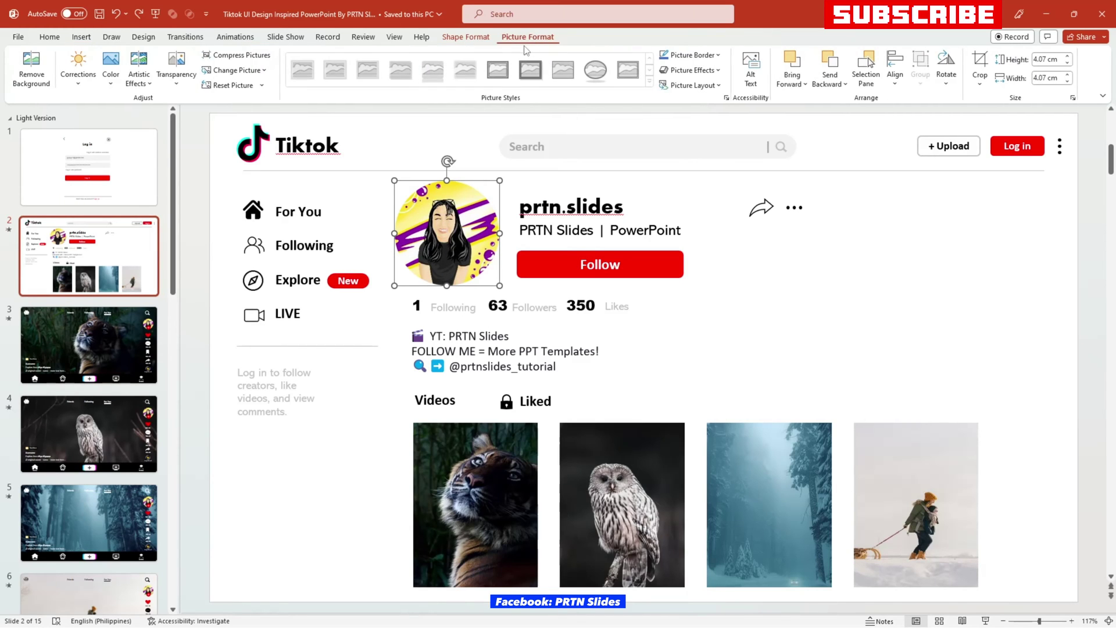
{"action": "left_click", "coordinate": [234, 70]}
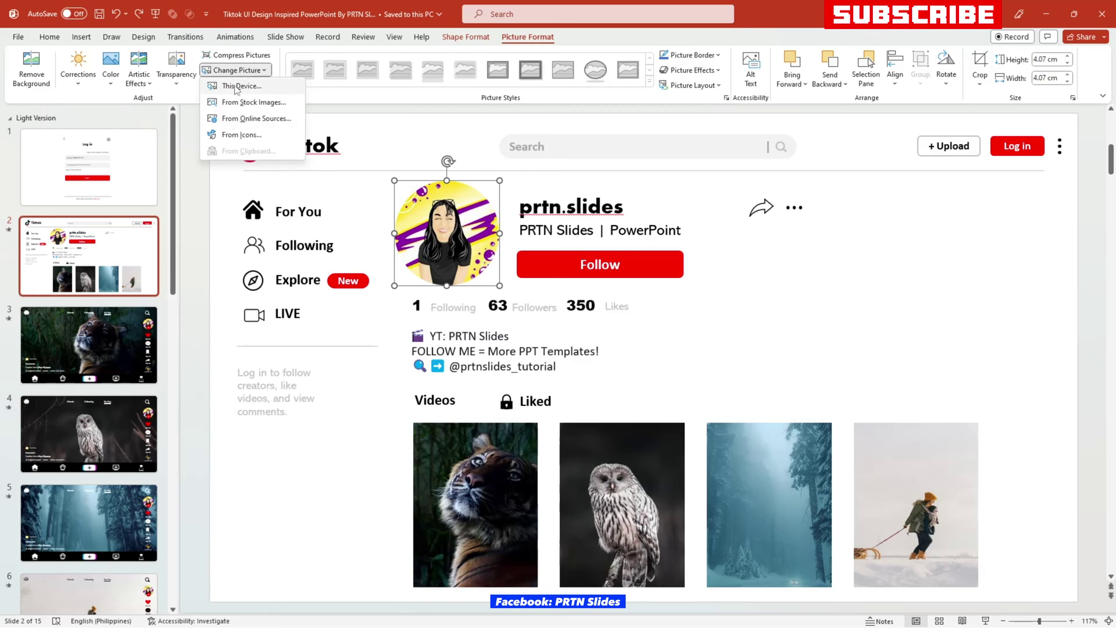
{"action": "key", "text": "Escape"}
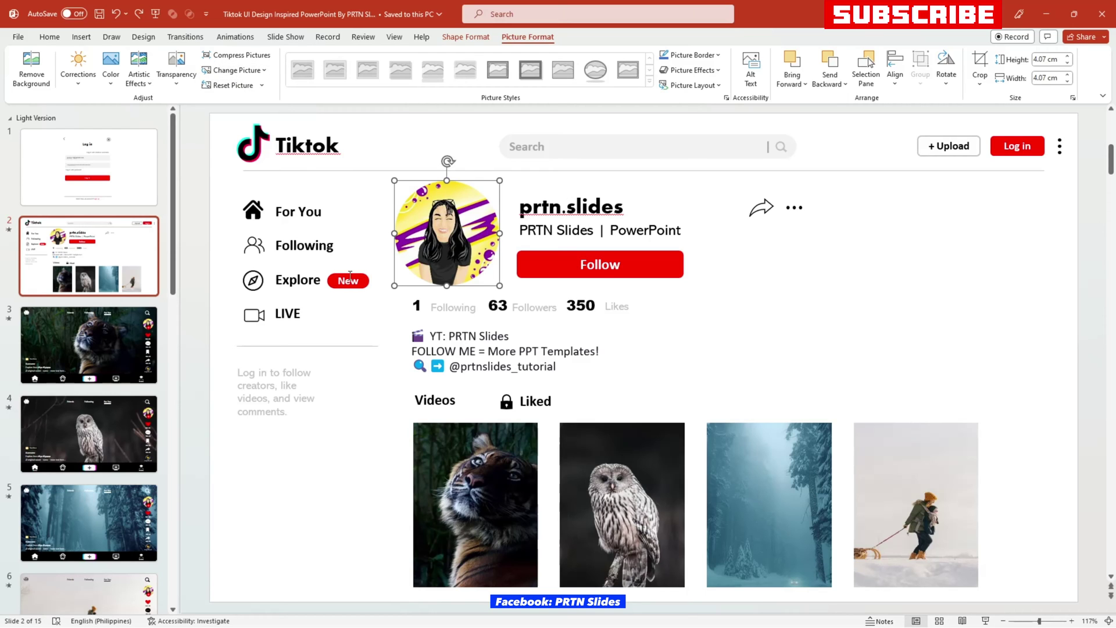
{"action": "left_click", "coordinate": [348, 280]}
{"action": "left_click", "coordinate": [542, 267]}
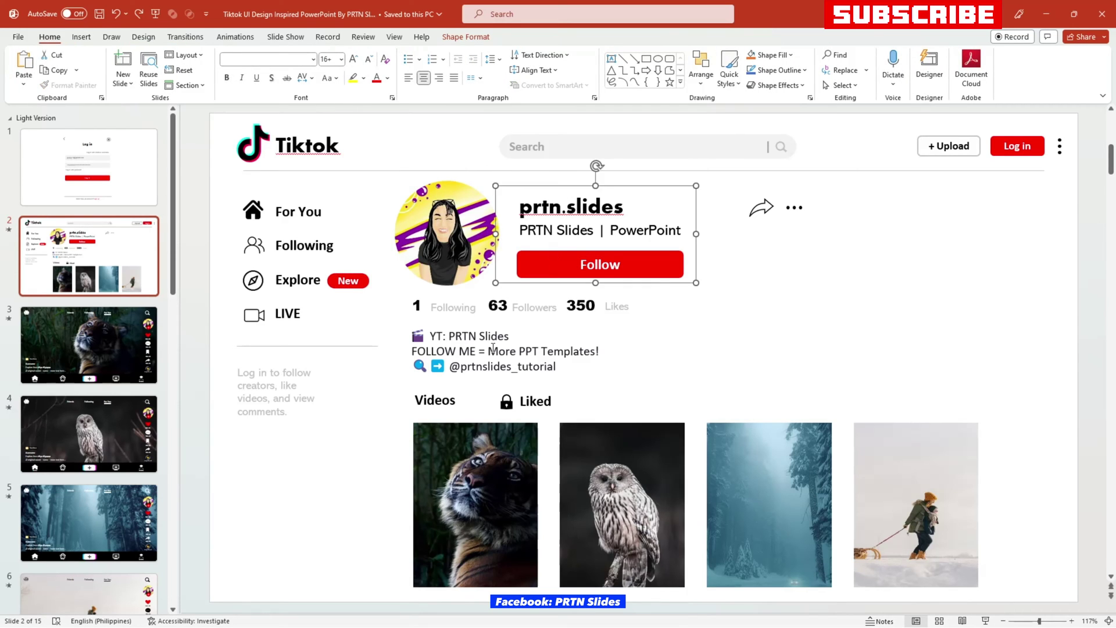
{"action": "left_click", "coordinate": [575, 243]}
{"action": "left_click", "coordinate": [574, 229]}
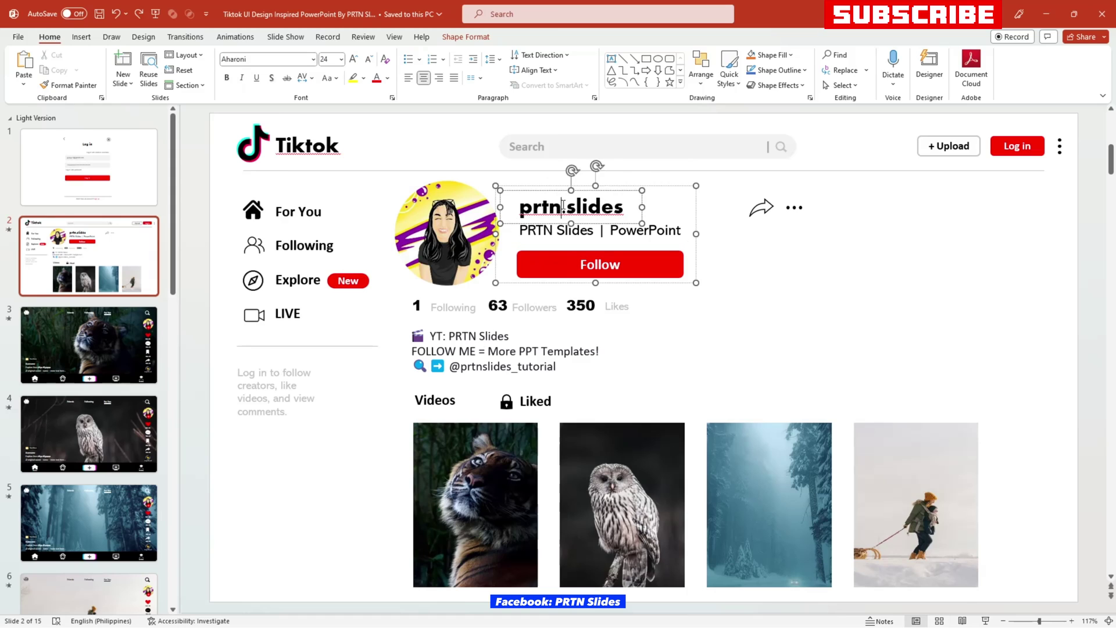
{"action": "double_click", "coordinate": [568, 207]}
{"action": "left_click", "coordinate": [909, 314]}
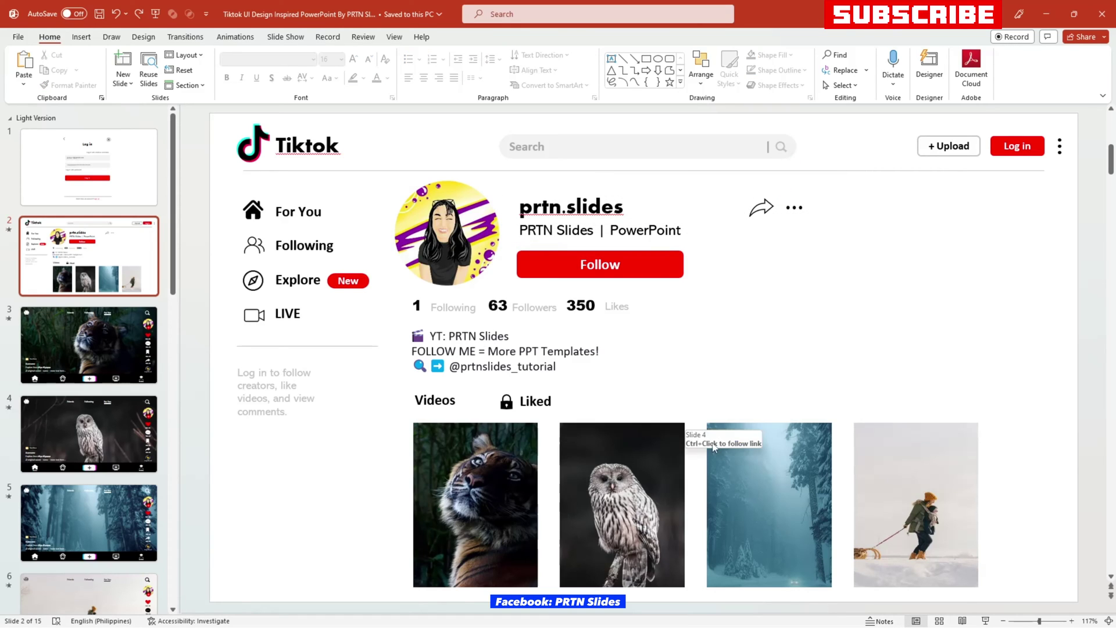
{"action": "left_click", "coordinate": [475, 502]}
{"action": "left_click", "coordinate": [610, 488]}
{"action": "left_click", "coordinate": [750, 462]}
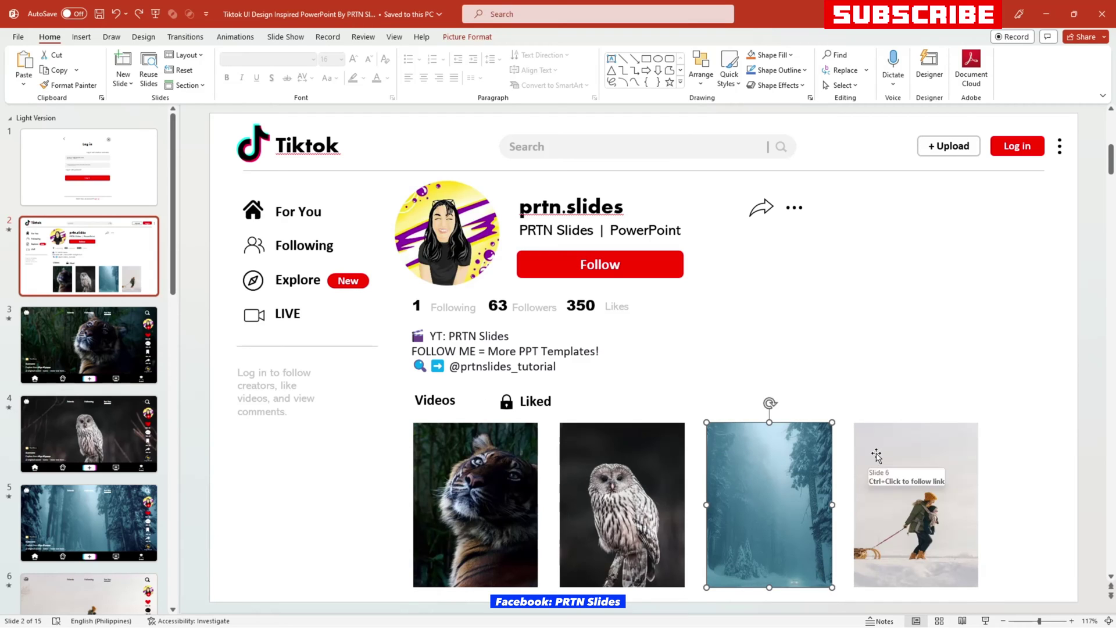
{"action": "left_click", "coordinate": [876, 457]}
{"action": "left_click", "coordinate": [611, 480]}
{"action": "left_click", "coordinate": [446, 451]}
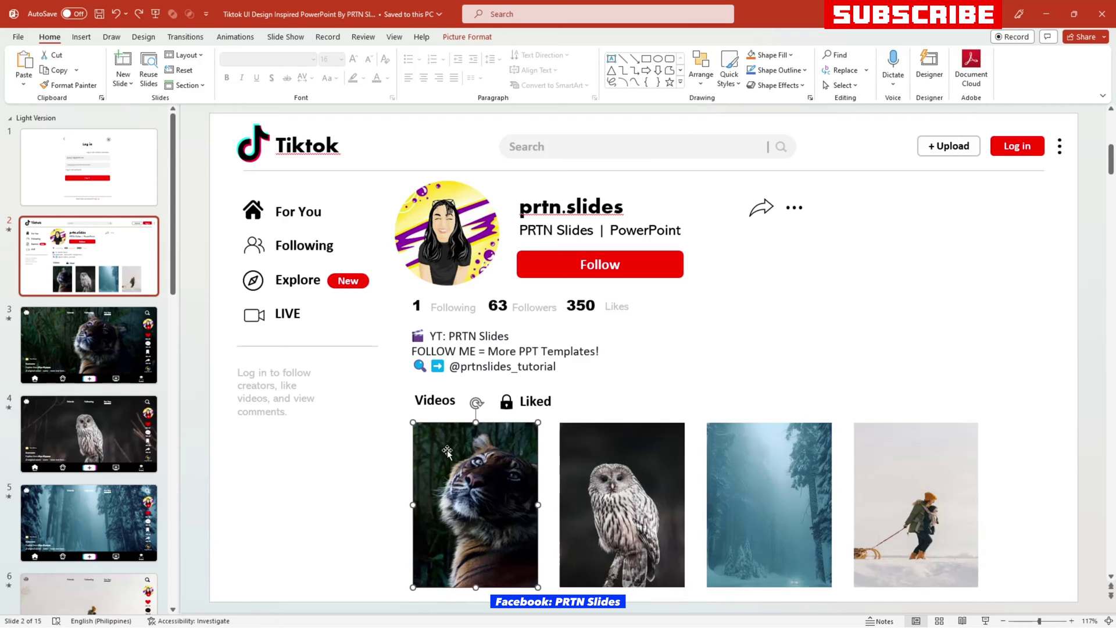
{"action": "left_click", "coordinate": [248, 456]}
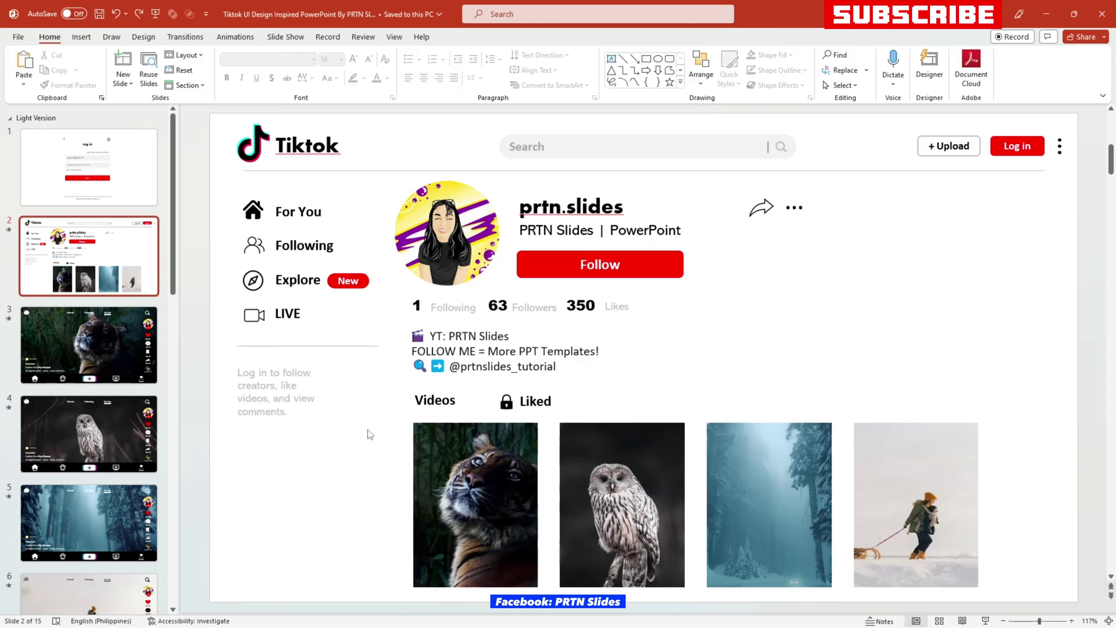
- Select the tiger thumbnail and preview its Change Picture options without replacing it
{"action": "left_click", "coordinate": [462, 488]}
{"action": "left_click", "coordinate": [468, 37]}
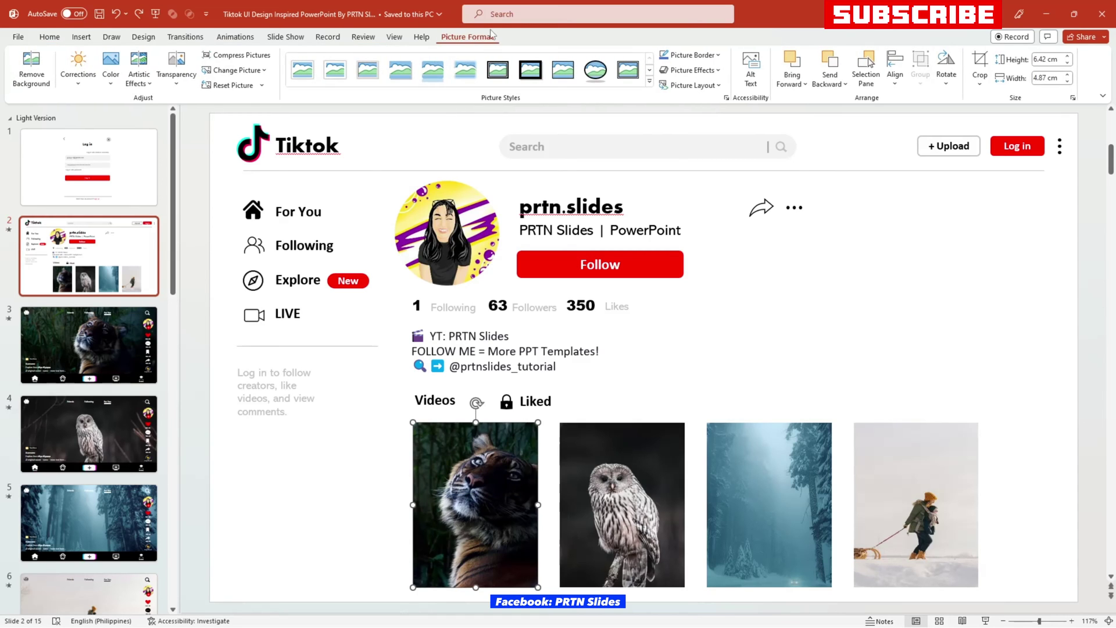
{"action": "left_click", "coordinate": [233, 70]}
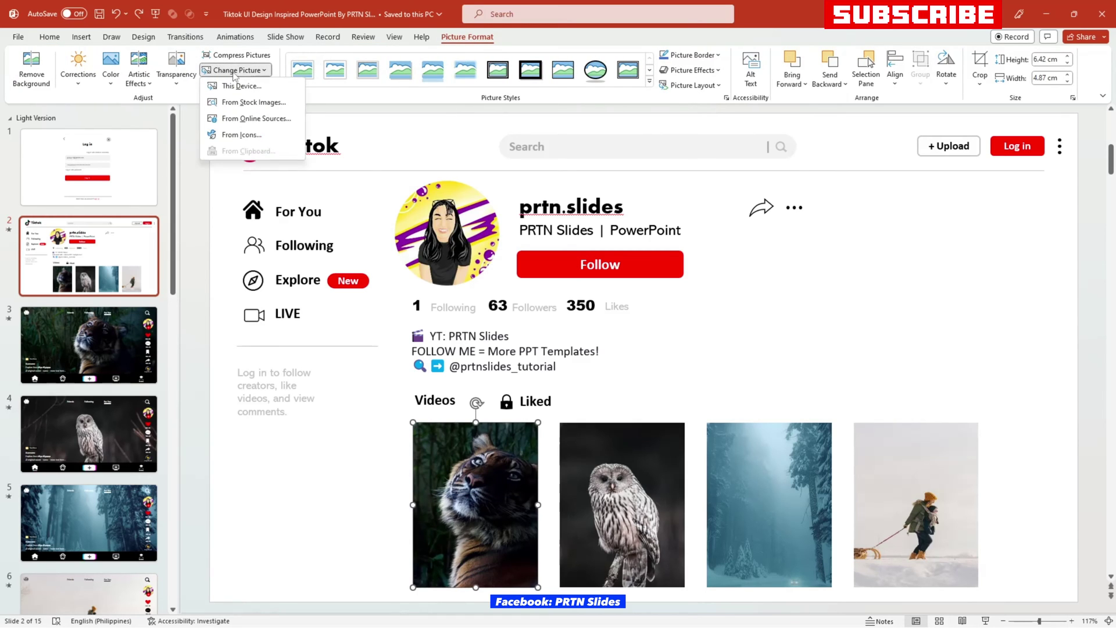
{"action": "left_click", "coordinate": [305, 500]}
{"action": "left_click", "coordinate": [497, 489]}
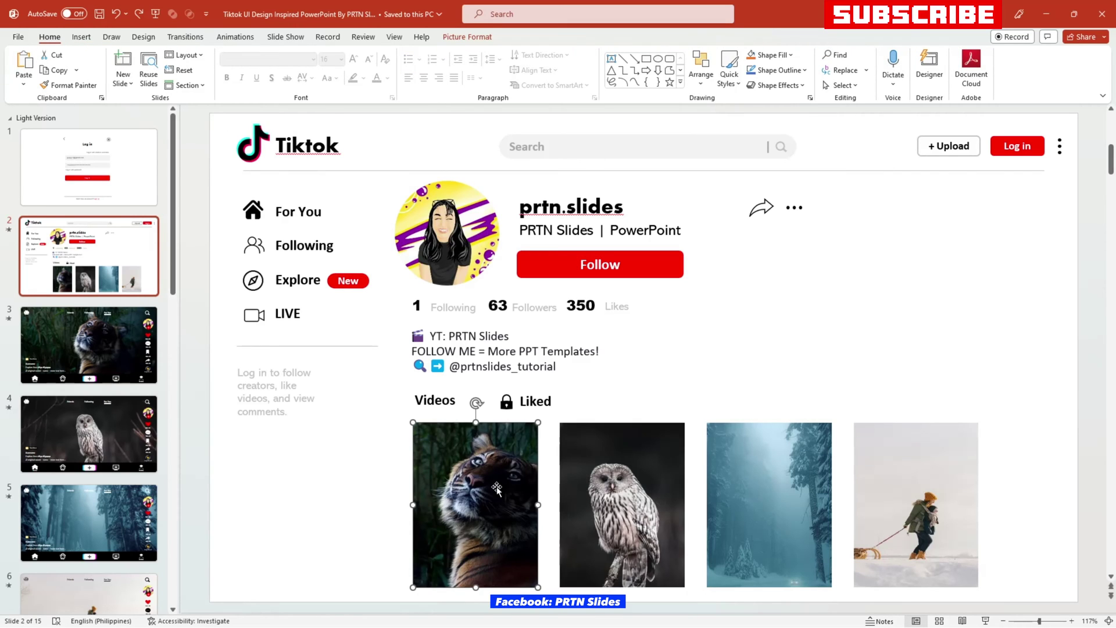
- Cycle through the owl, forest, snow sled and tiger thumbnails to reach the tiger feed slide
{"action": "left_click", "coordinate": [621, 488]}
{"action": "left_click", "coordinate": [739, 472]}
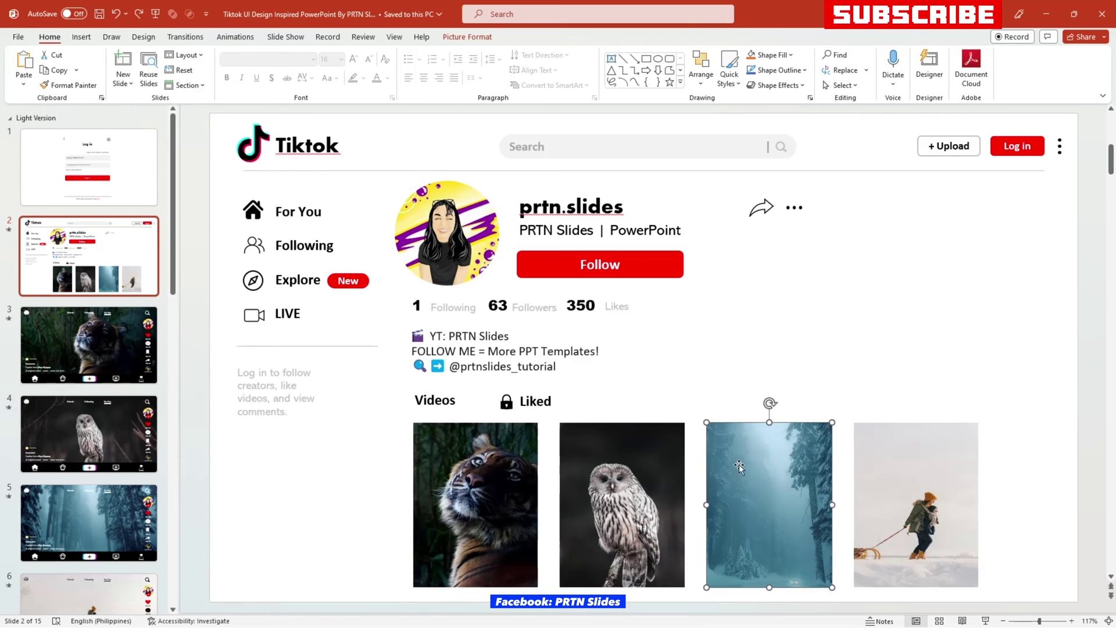
{"action": "left_click", "coordinate": [940, 464]}
{"action": "left_click", "coordinate": [517, 490]}
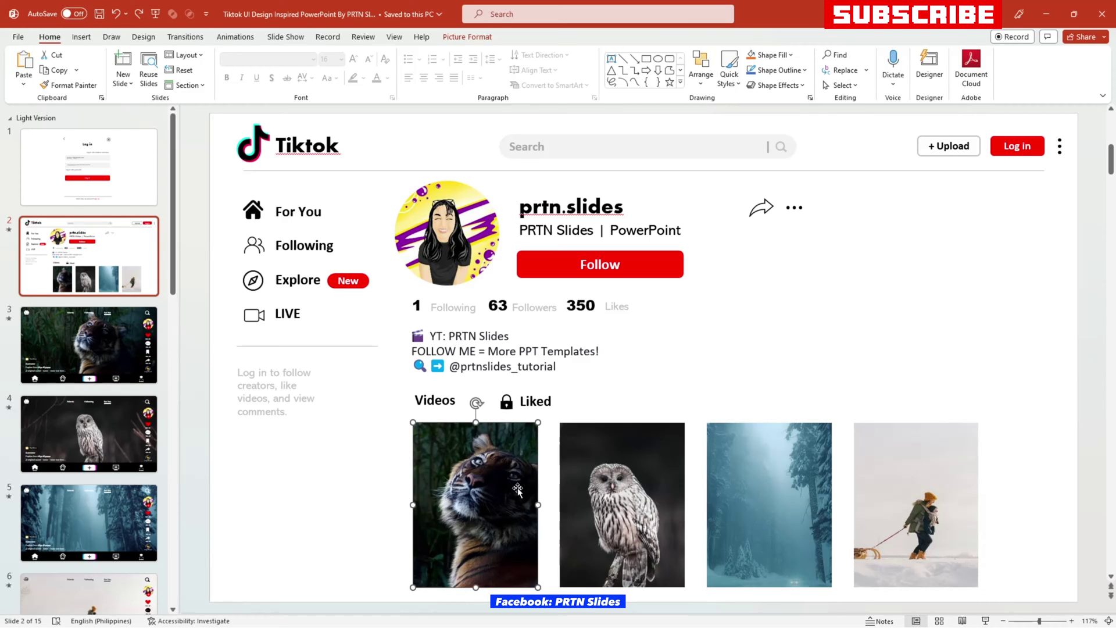
{"action": "left_click", "coordinate": [621, 484]}
{"action": "left_click", "coordinate": [768, 489]}
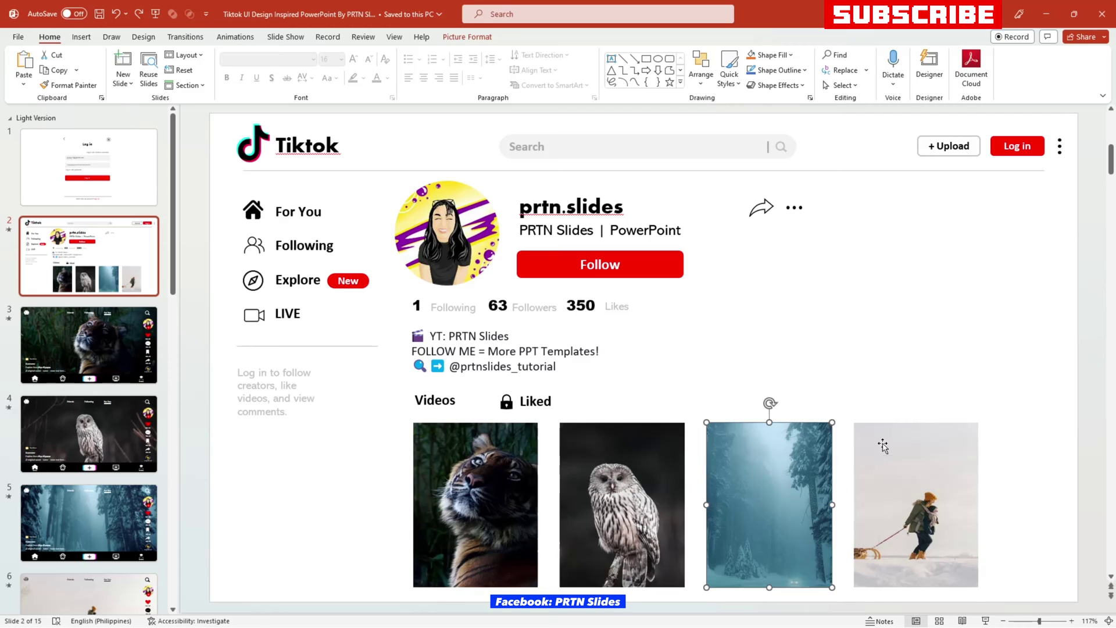
{"action": "left_click", "coordinate": [915, 489]}
{"action": "left_click", "coordinate": [476, 488]}
{"action": "left_click", "coordinate": [622, 488]}
{"action": "left_click", "coordinate": [767, 488]}
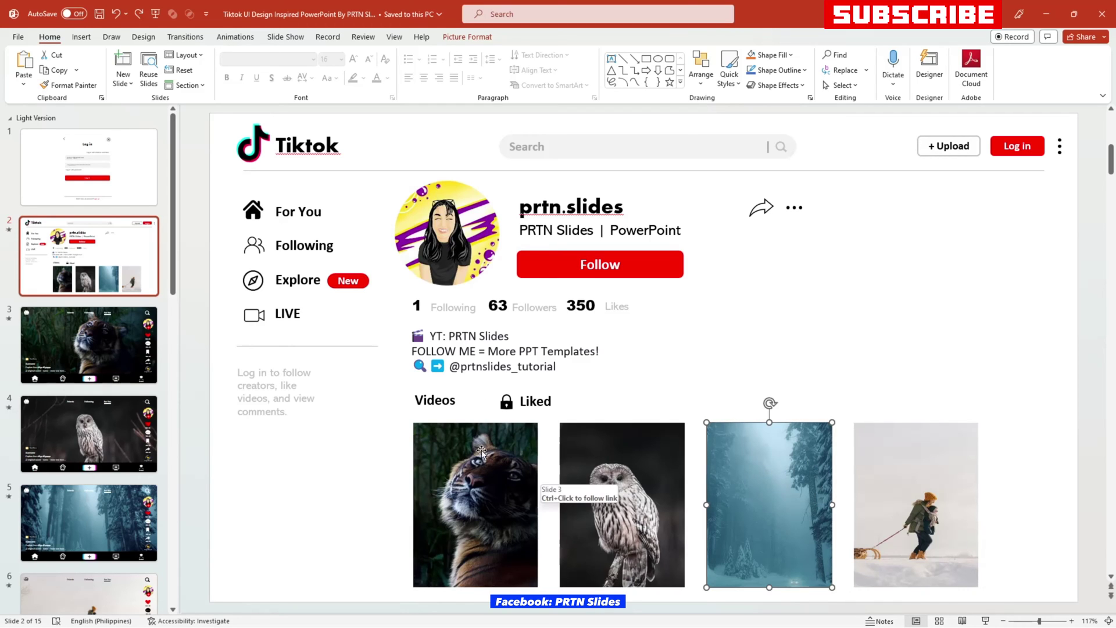
{"action": "left_click", "coordinate": [462, 467]}
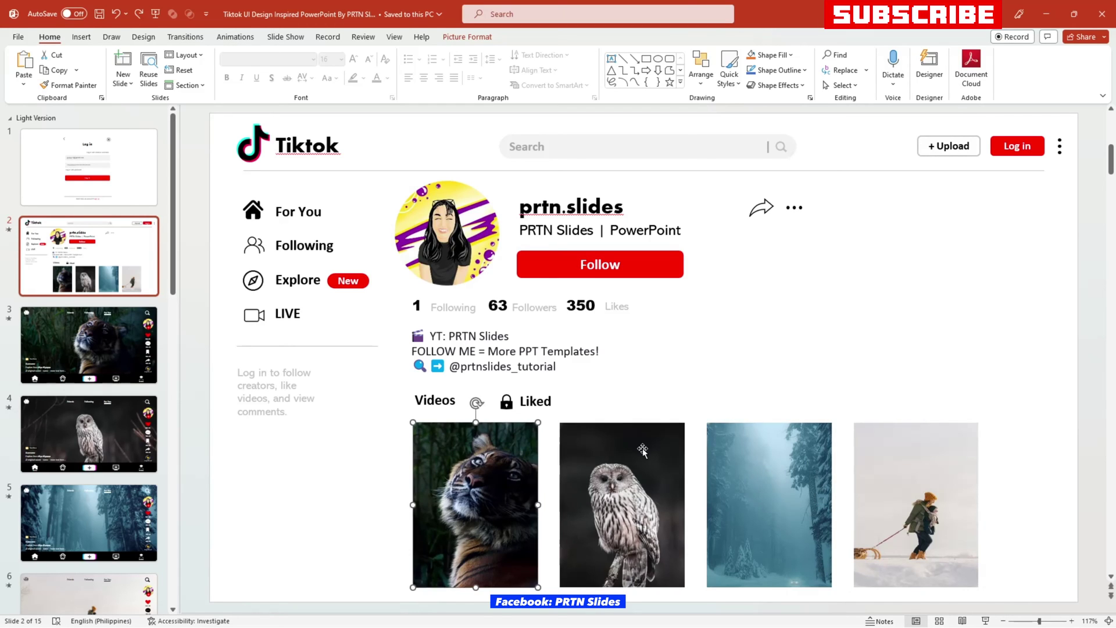
{"action": "left_click", "coordinate": [610, 488]}
{"action": "left_click", "coordinate": [462, 489], "text": "ctrl"}
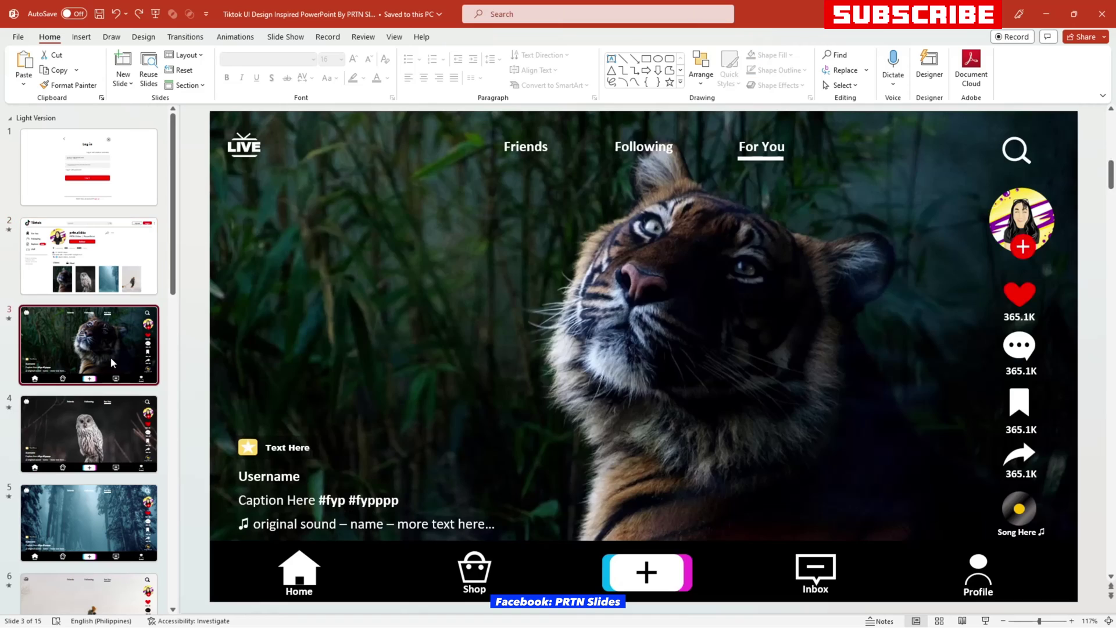
{"action": "left_click", "coordinate": [88, 256]}
{"action": "left_click", "coordinate": [474, 474]}
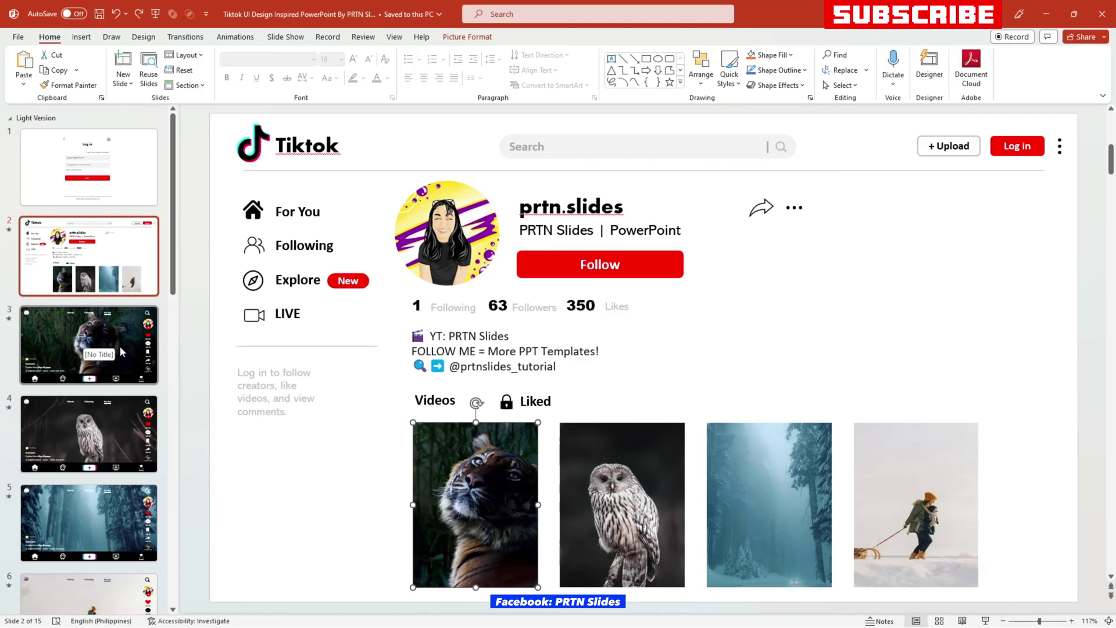
{"action": "left_click", "coordinate": [606, 475]}
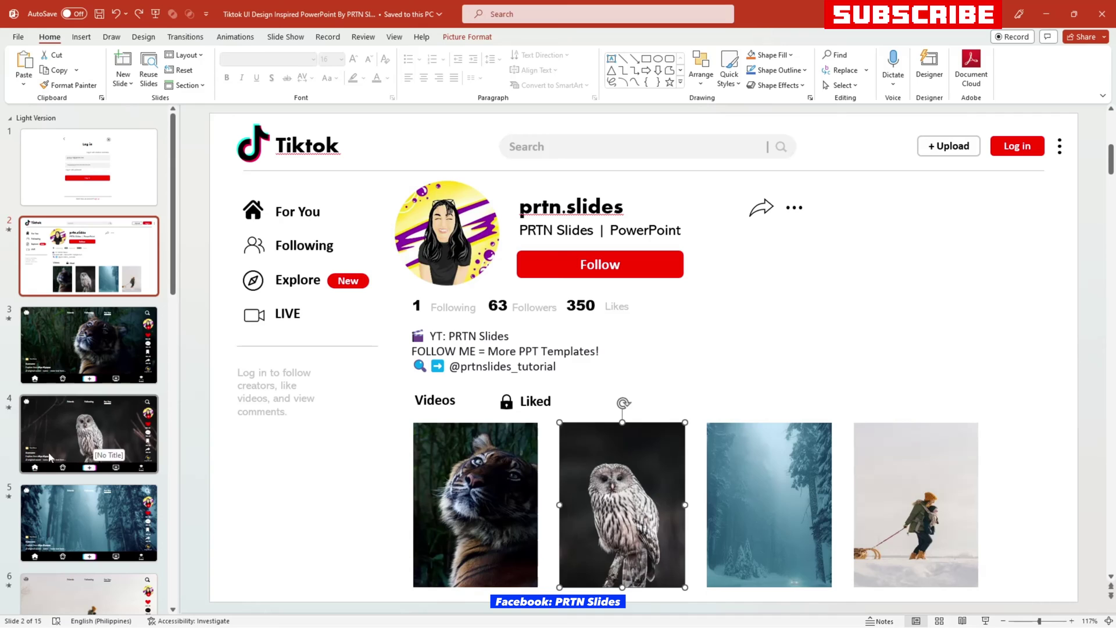
{"action": "left_click", "coordinate": [758, 492]}
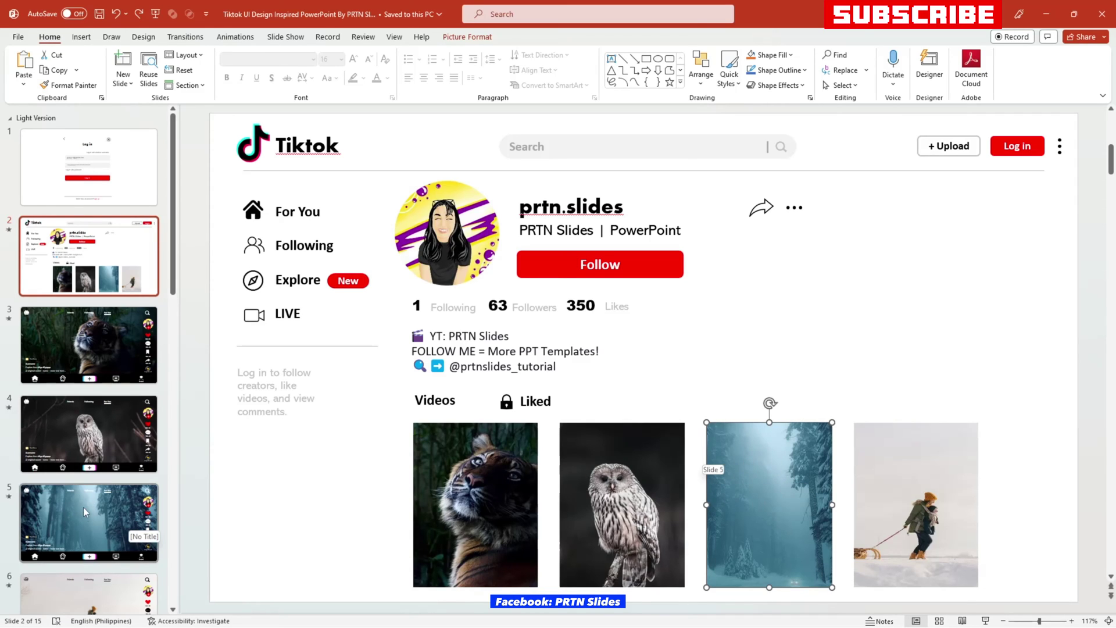
{"action": "scroll", "coordinate": [37, 516], "scroll_direction": "down", "scroll_amount": 1}
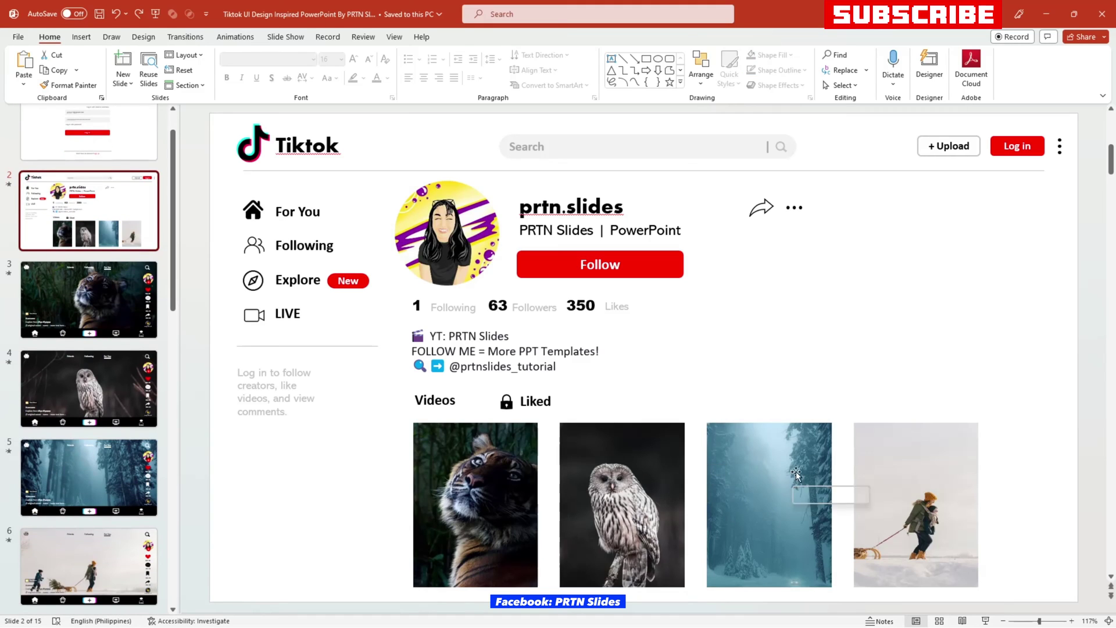
{"action": "left_click", "coordinate": [916, 504]}
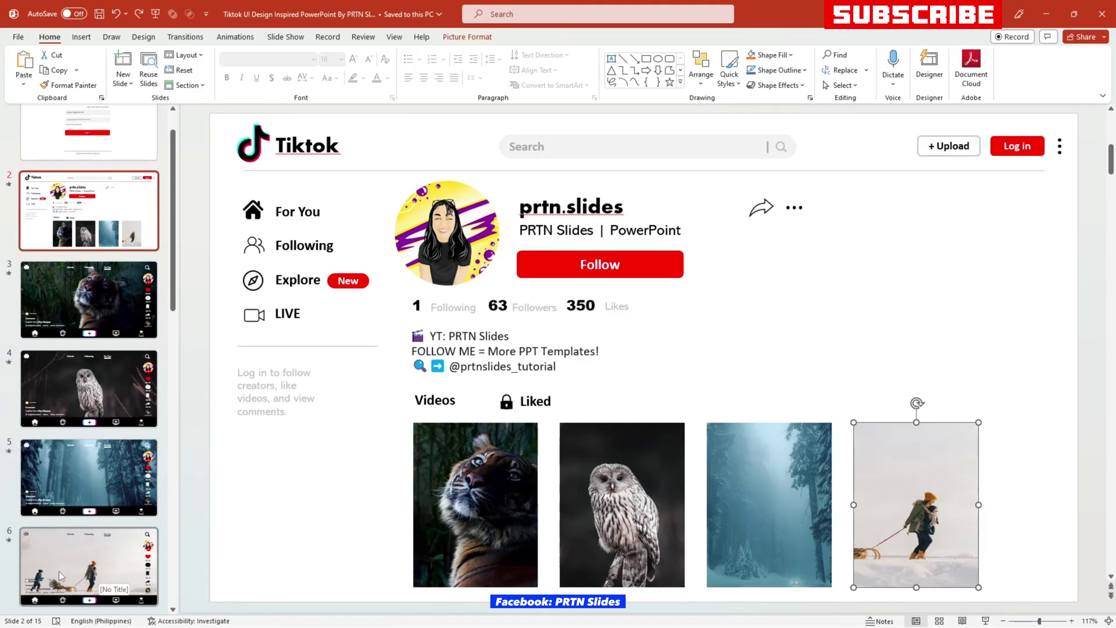
{"action": "left_click", "coordinate": [367, 506]}
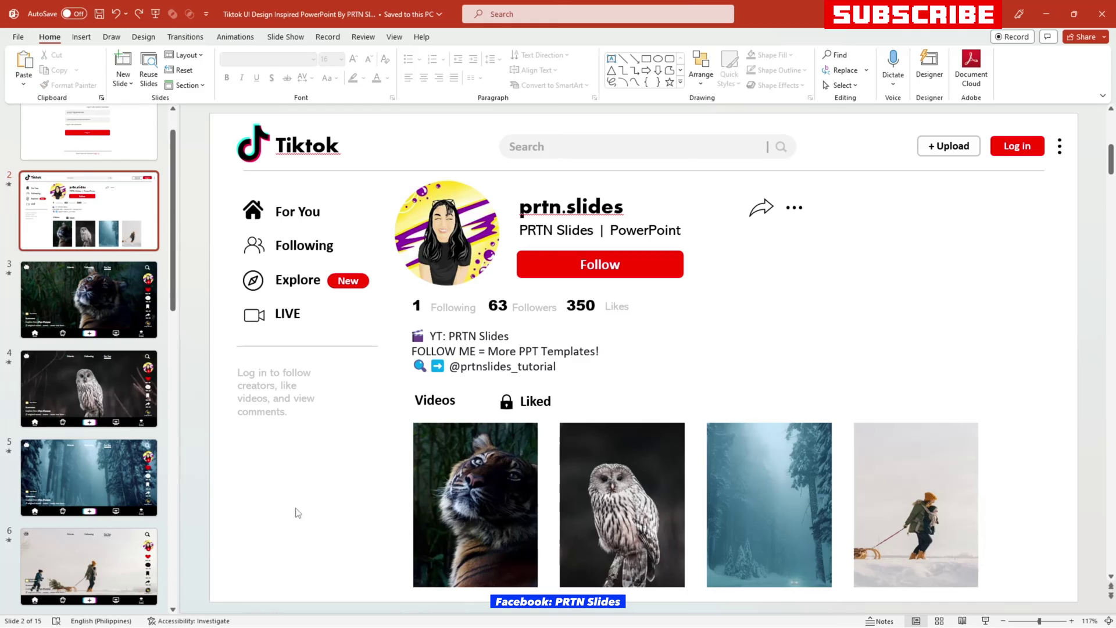
{"action": "scroll", "coordinate": [68, 430], "scroll_direction": "up", "scroll_amount": 1}
{"action": "left_click", "coordinate": [443, 449]}
{"action": "key", "text": "Tab"}
{"action": "key", "text": "Tab"}
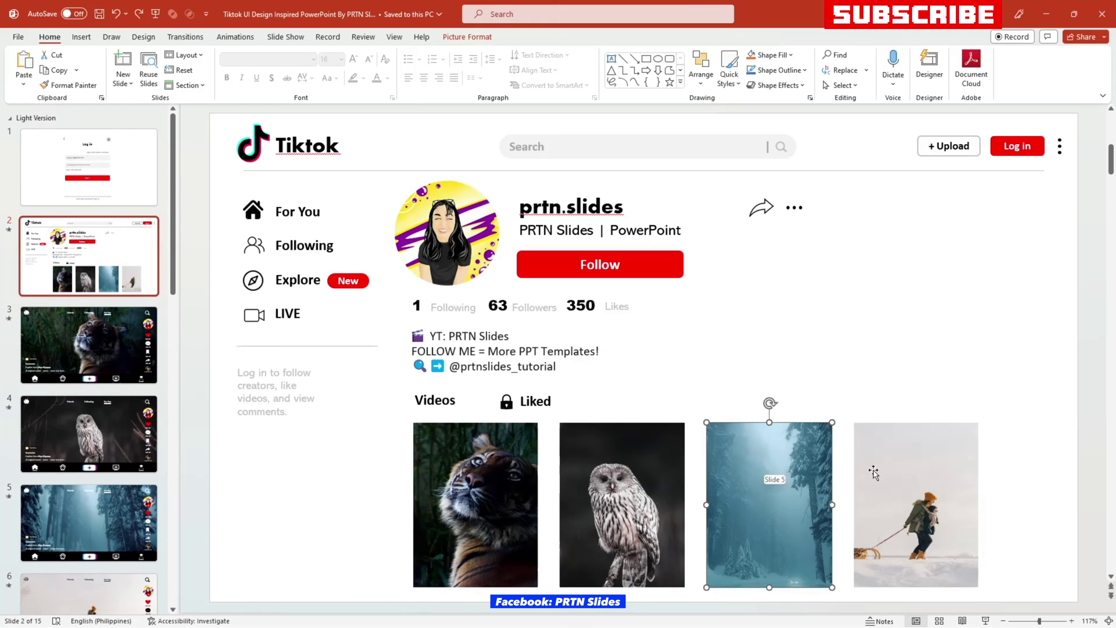
{"action": "key", "text": "Tab"}
{"action": "left_click", "coordinate": [476, 490]}
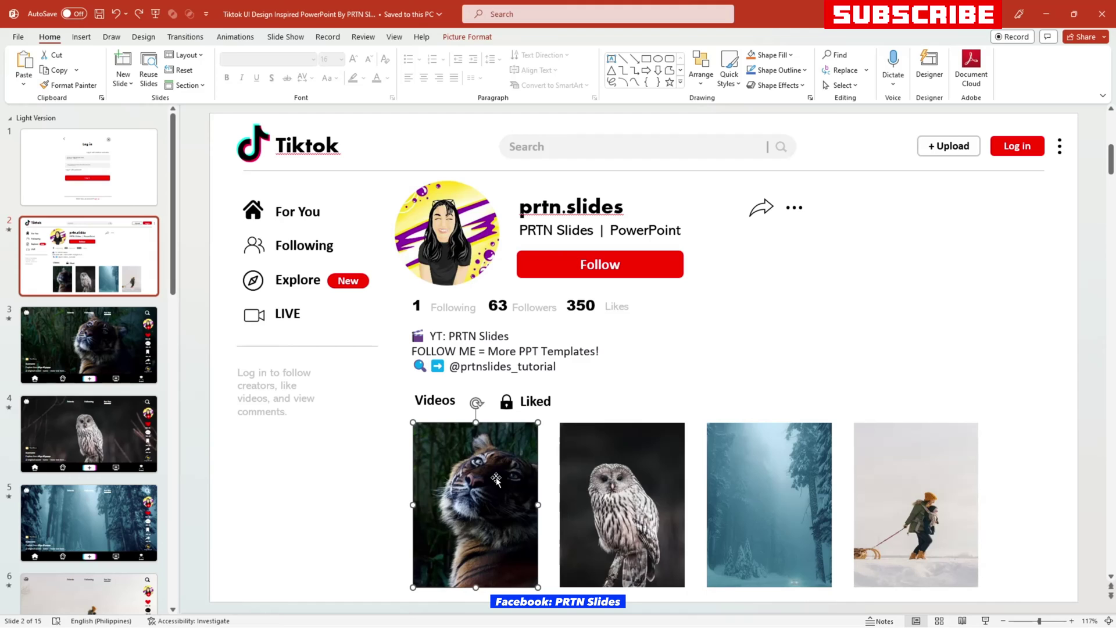
{"action": "left_click", "coordinate": [620, 488]}
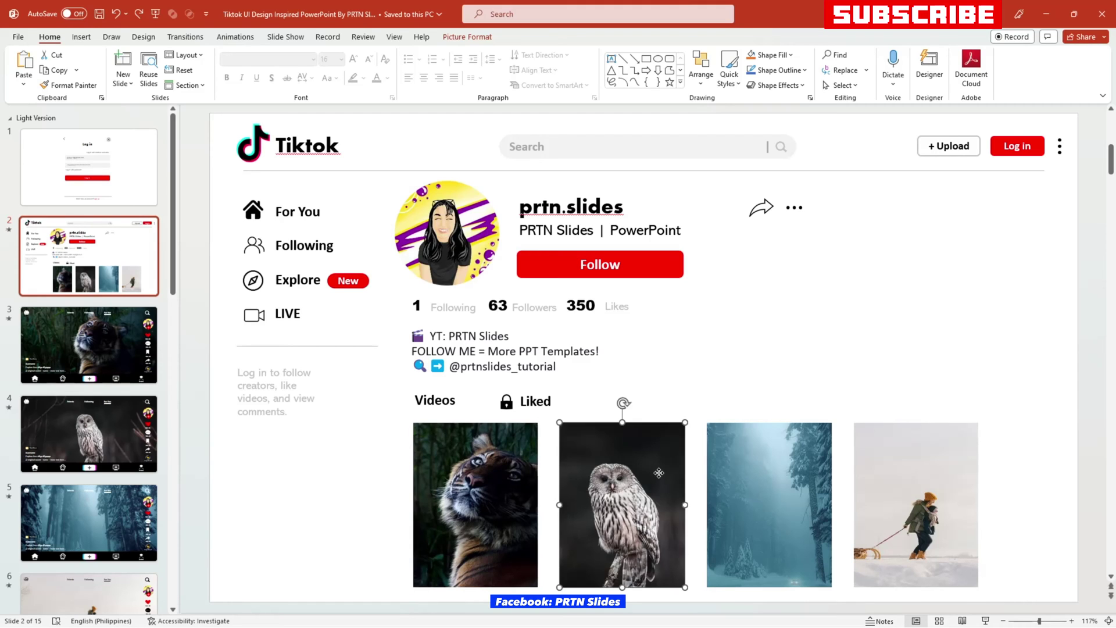
{"action": "left_click", "coordinate": [767, 489]}
{"action": "left_click", "coordinate": [916, 489]}
{"action": "left_click", "coordinate": [475, 490]}
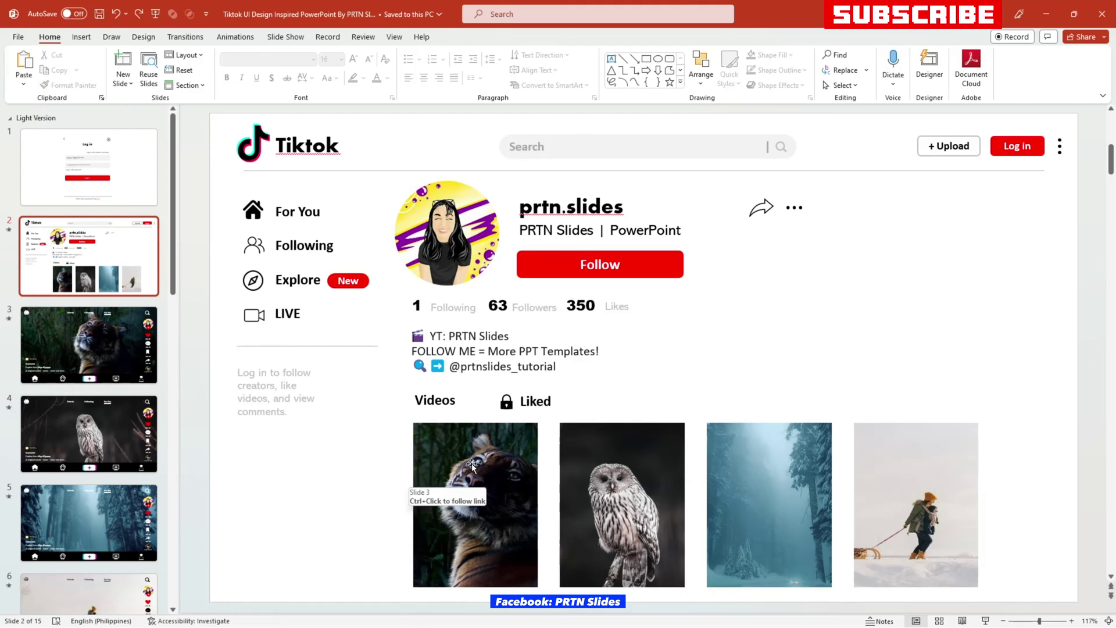
{"action": "left_click", "coordinate": [621, 489]}
{"action": "left_click", "coordinate": [768, 488]}
{"action": "left_click", "coordinate": [937, 455]}
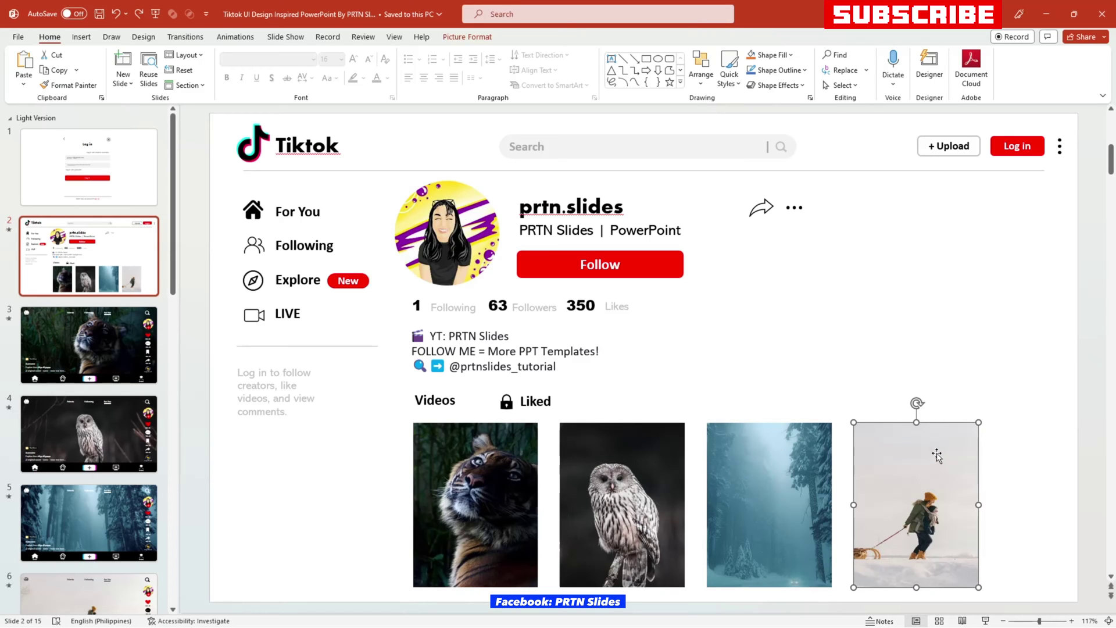
- Dismiss Change Picture for the snow image, then open slide 3 and select its tiger background
{"action": "left_click", "coordinate": [467, 36]}
{"action": "left_click", "coordinate": [231, 71]}
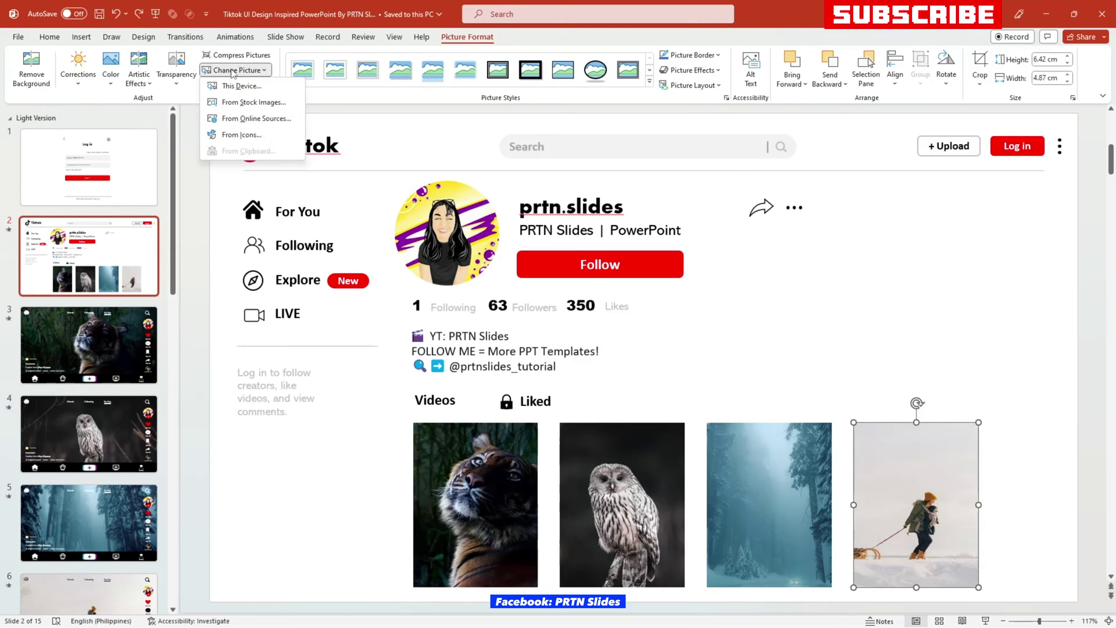
{"action": "key", "text": "Escape"}
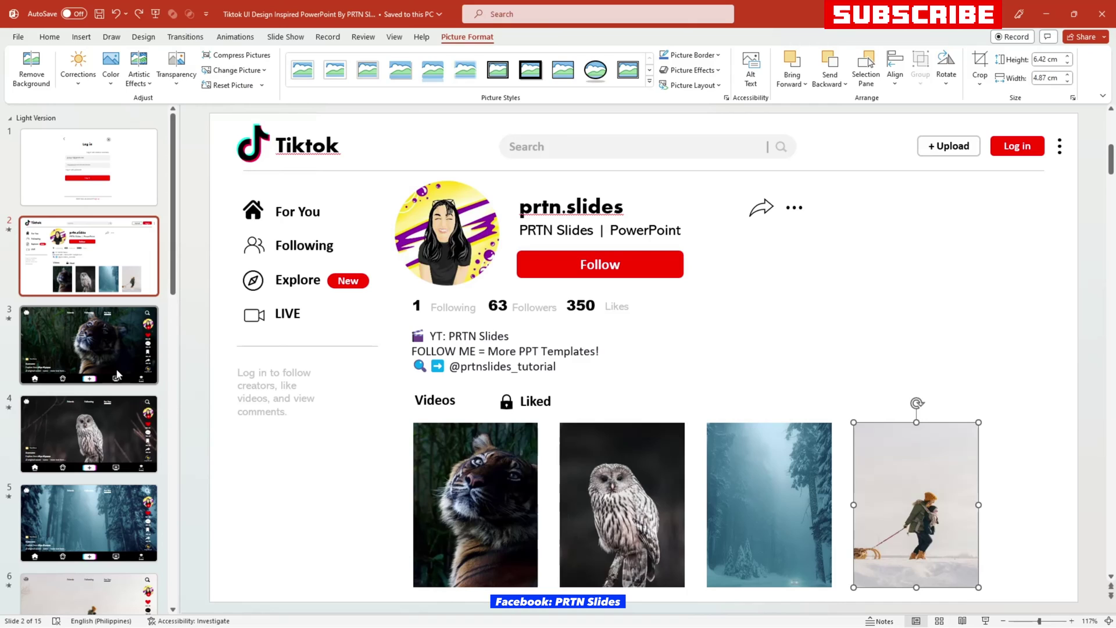
{"action": "left_click", "coordinate": [88, 345]}
{"action": "left_click", "coordinate": [477, 324]}
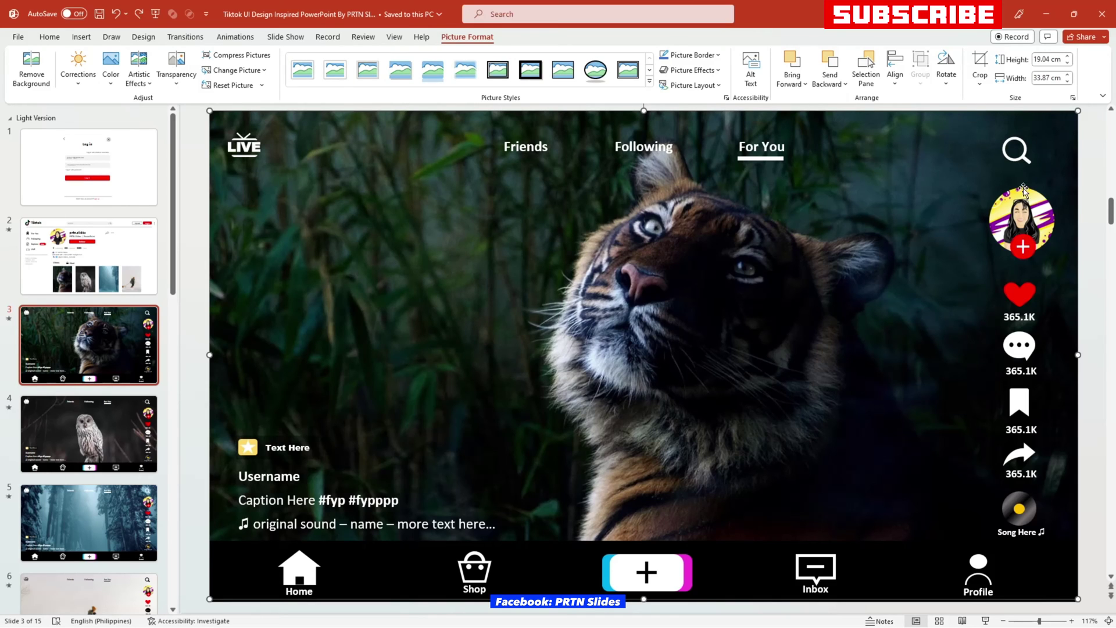
- Inspect slide 3's avatar, background, captions and like, comment and bookmark counts, then open slide 4
{"action": "left_click", "coordinate": [1027, 223]}
{"action": "left_click", "coordinate": [946, 349]}
{"action": "left_click", "coordinate": [264, 482]}
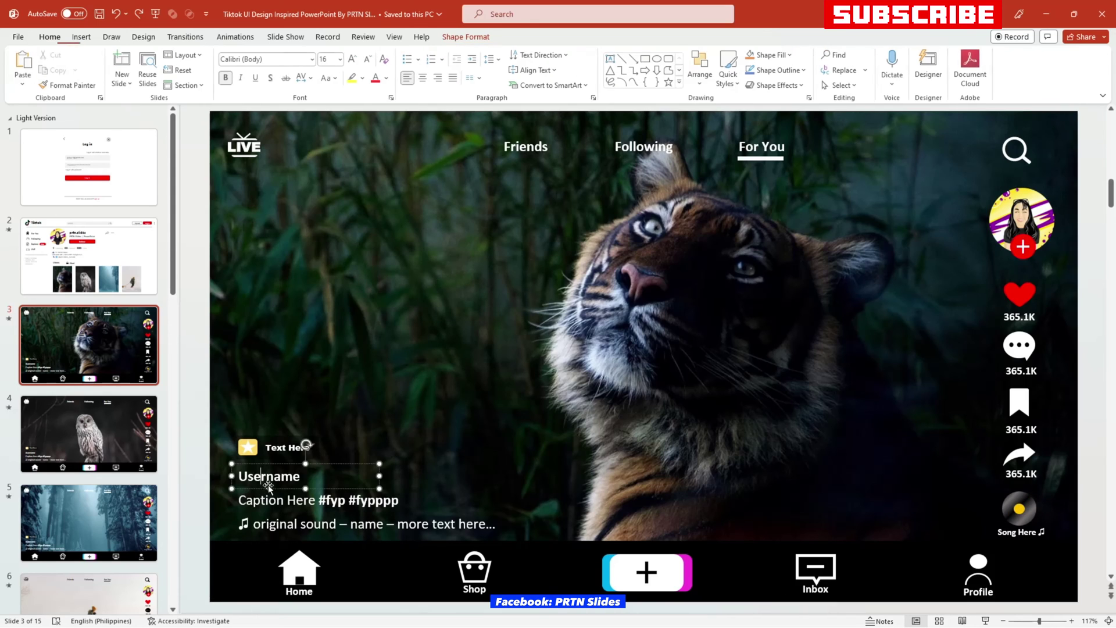
{"action": "left_click", "coordinate": [277, 499]}
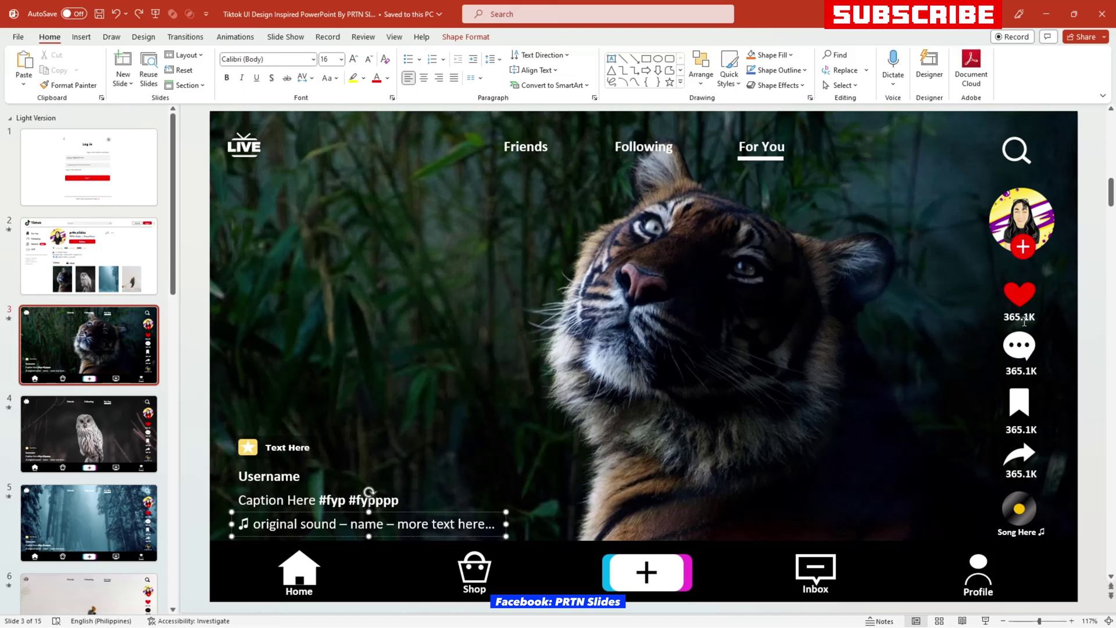
{"action": "left_click", "coordinate": [1025, 316]}
{"action": "left_click", "coordinate": [1026, 371]}
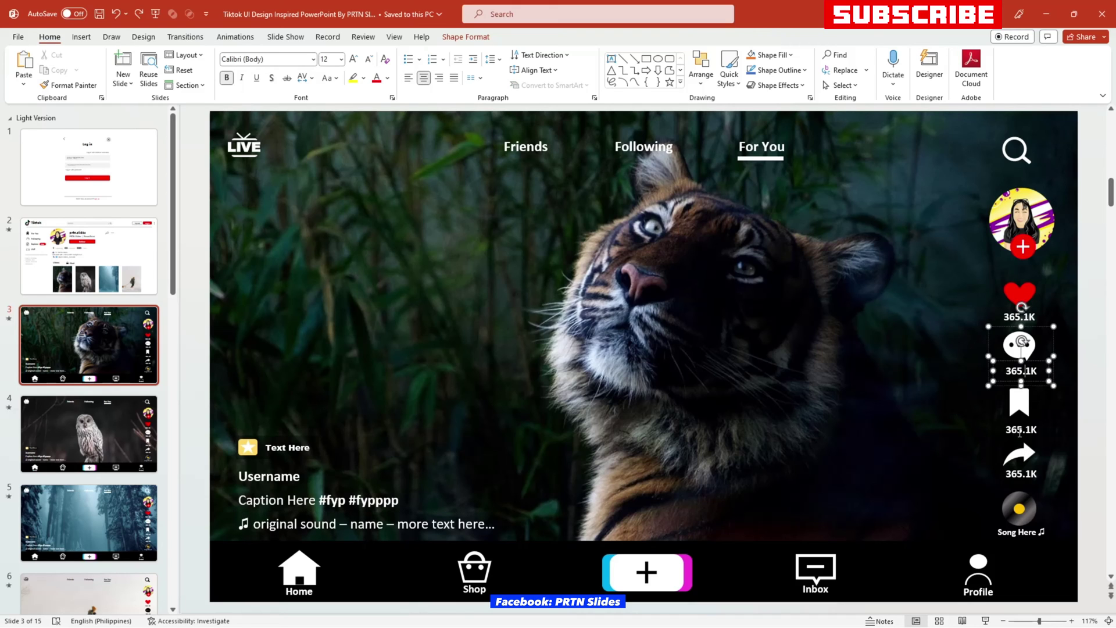
{"action": "left_click", "coordinate": [1020, 429]}
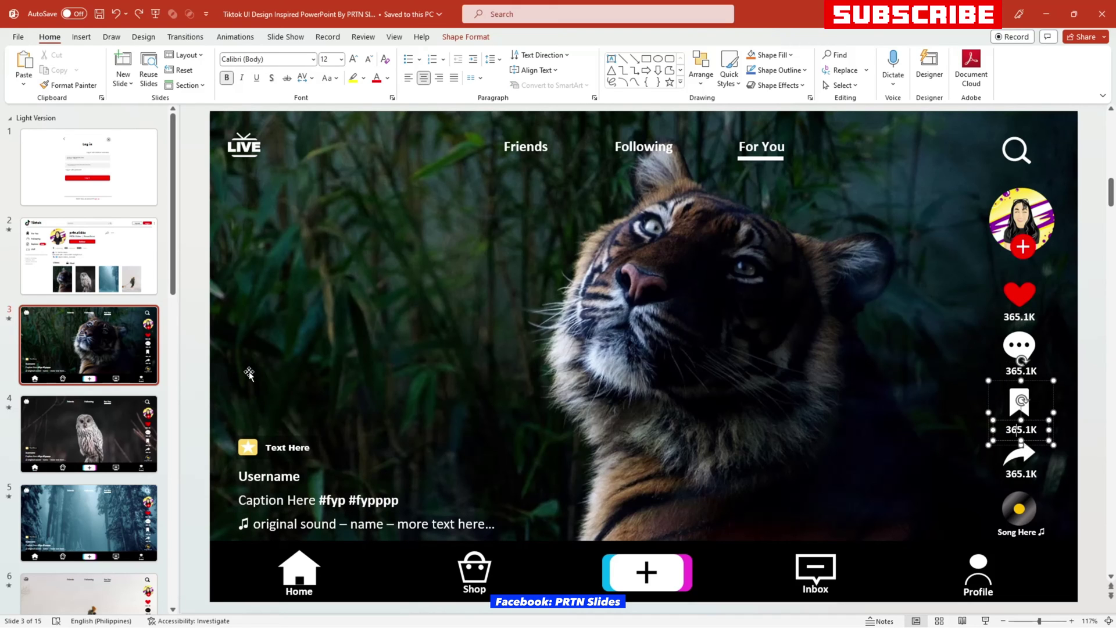
{"action": "scroll", "coordinate": [69, 332], "scroll_direction": "down", "scroll_amount": 2}
{"action": "left_click", "coordinate": [68, 331]}
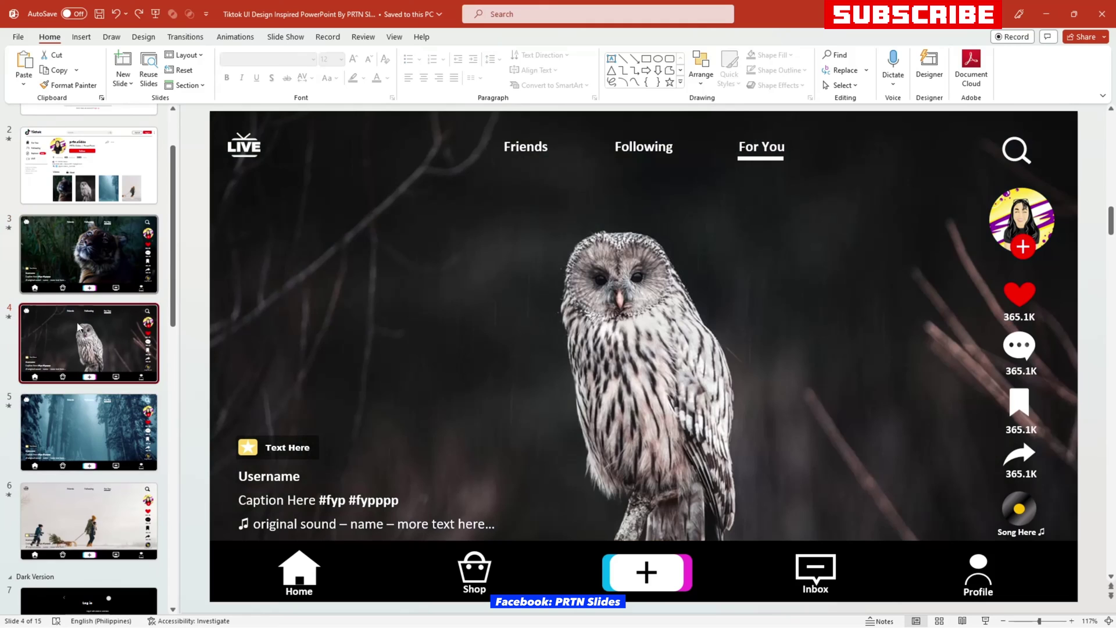
- Browse slides 5 to 8, then return to slide 7, the dark login page
{"action": "left_click", "coordinate": [88, 431]}
{"action": "left_click", "coordinate": [98, 528]}
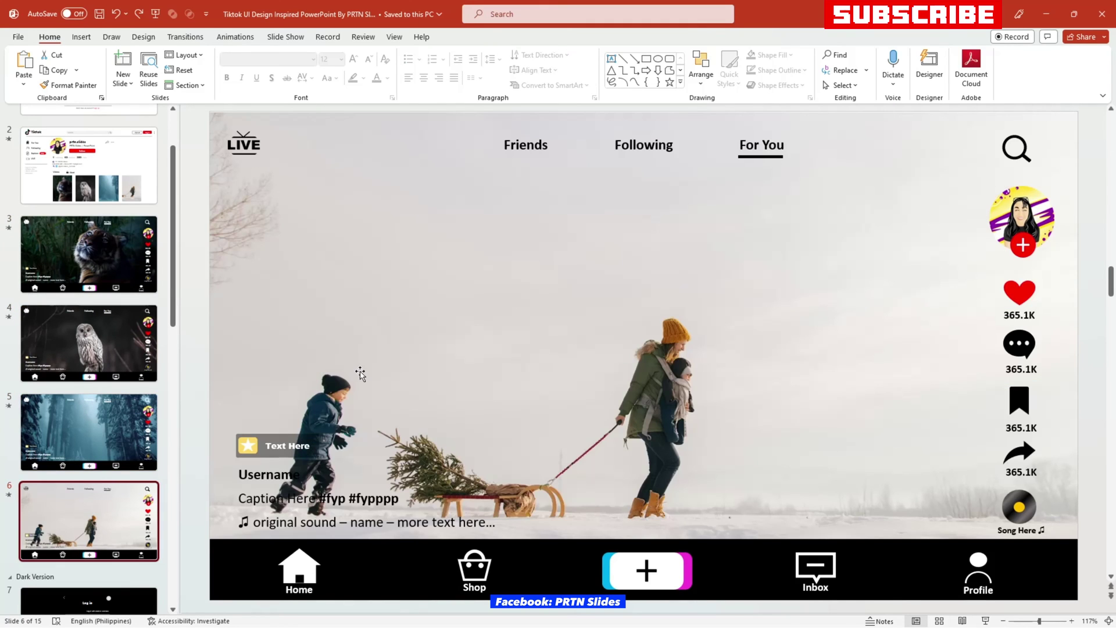
{"action": "scroll", "coordinate": [88, 331], "scroll_direction": "down", "scroll_amount": 5}
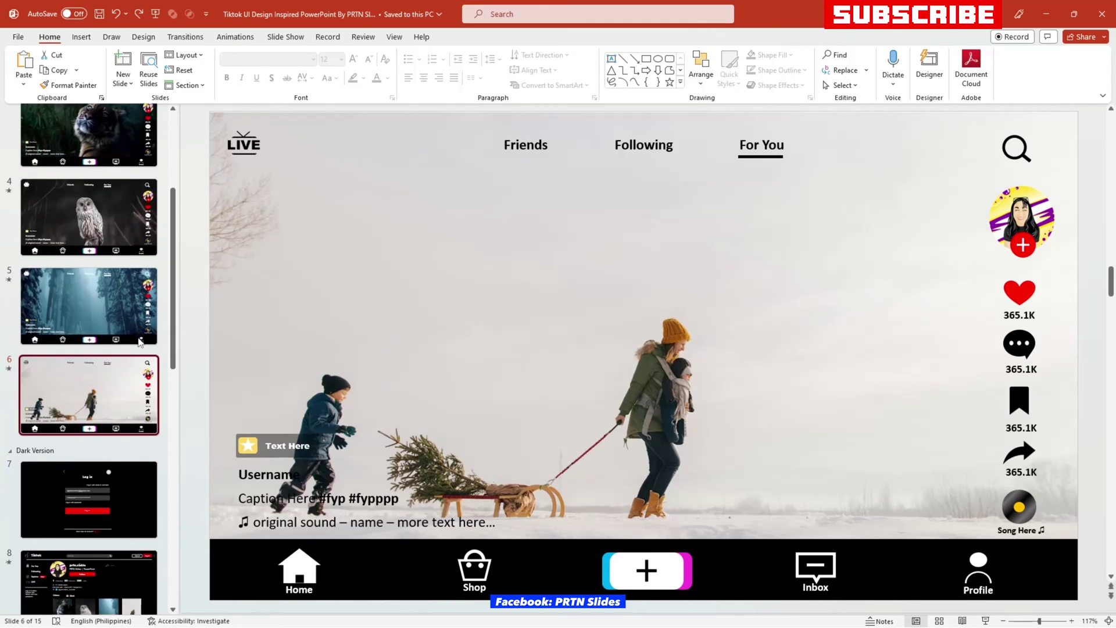
{"action": "scroll", "coordinate": [88, 262], "scroll_direction": "down", "scroll_amount": 3}
{"action": "left_click", "coordinate": [89, 158]}
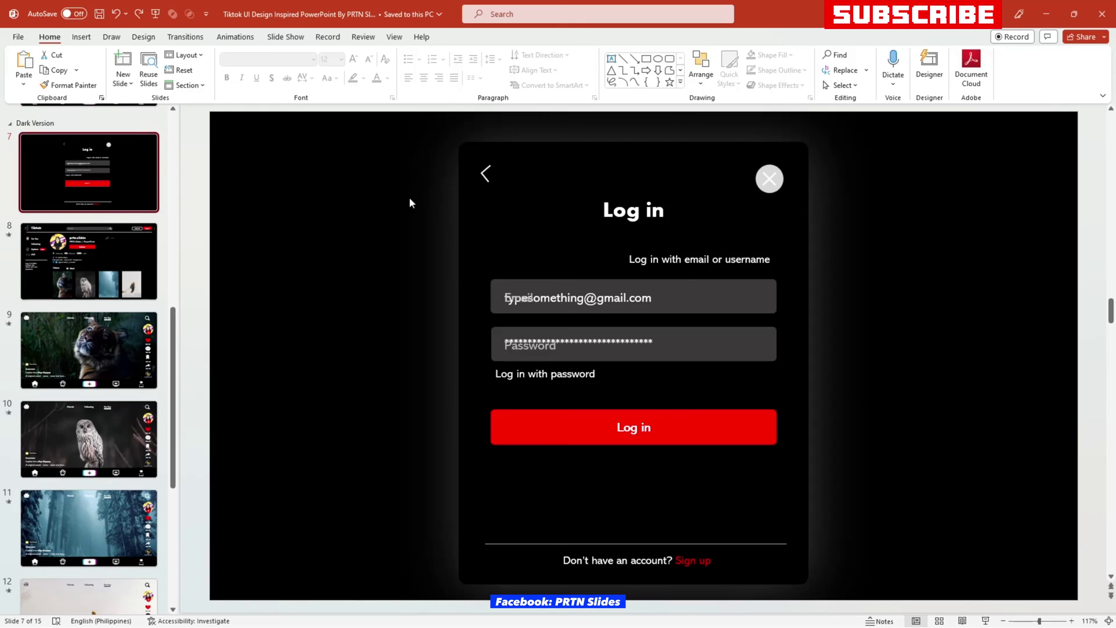
{"action": "left_click", "coordinate": [87, 262]}
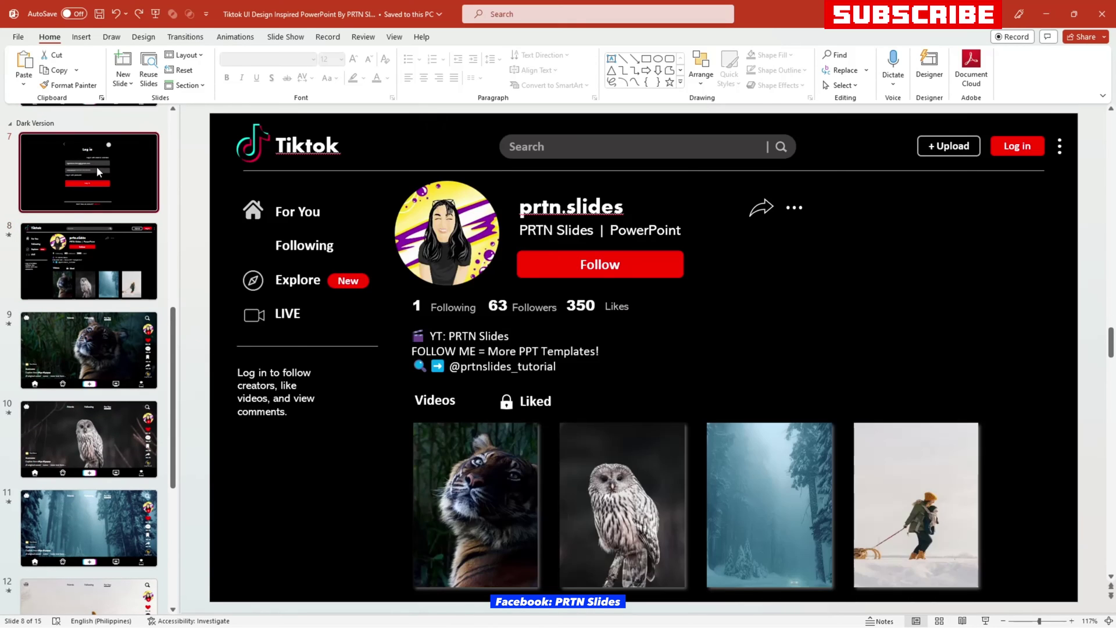
{"action": "left_click", "coordinate": [97, 167]}
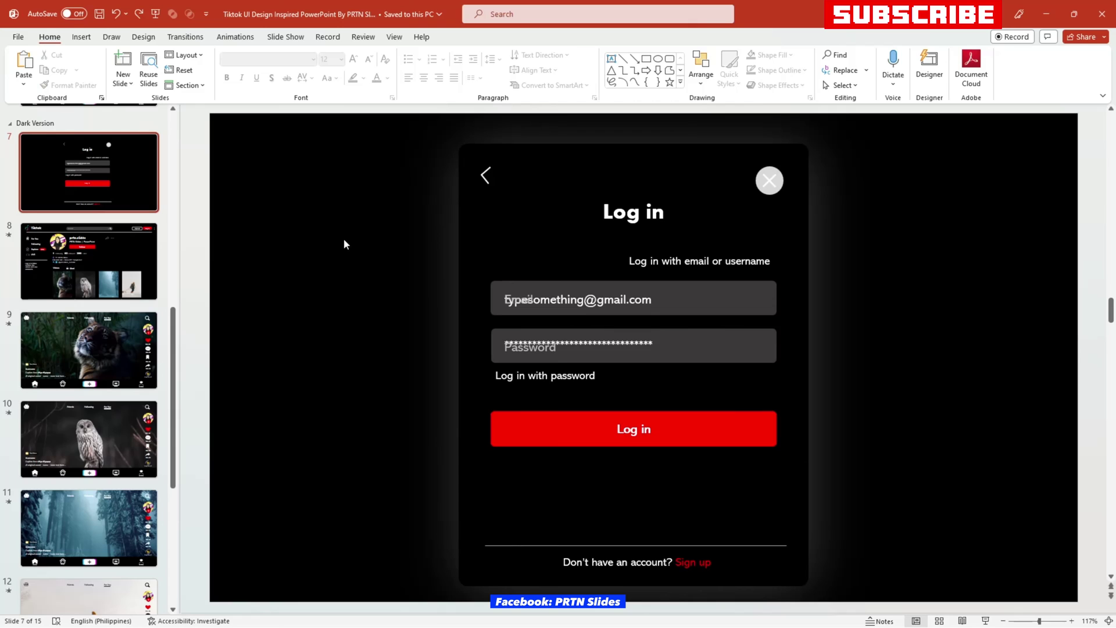
- Inspect the email field and login panel group on the dark login slide
{"action": "left_click", "coordinate": [623, 307]}
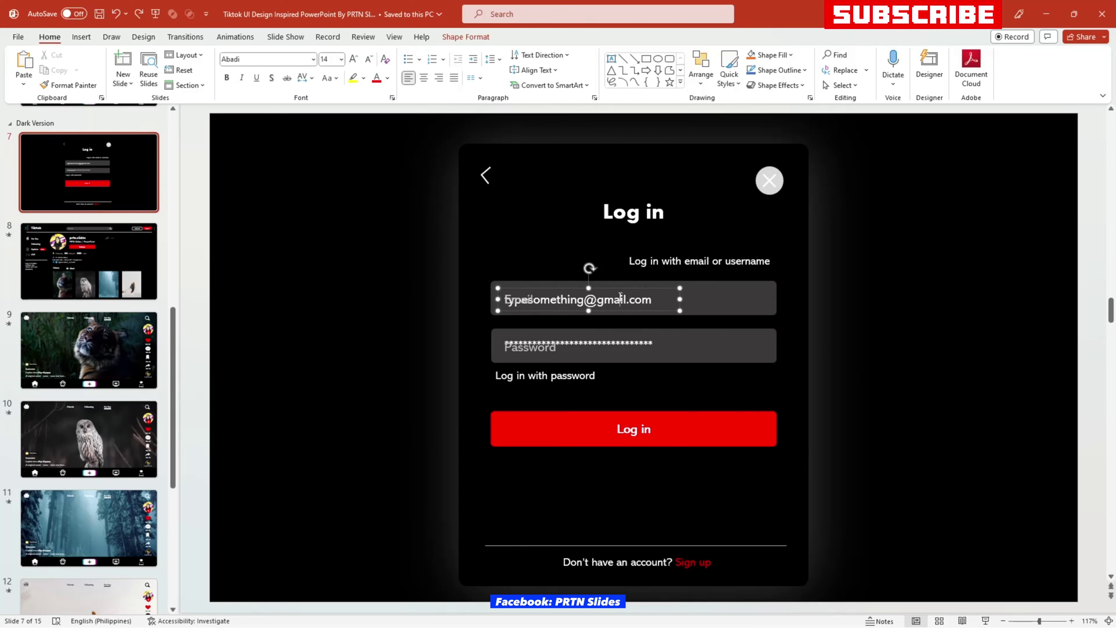
{"action": "left_click", "coordinate": [401, 391]}
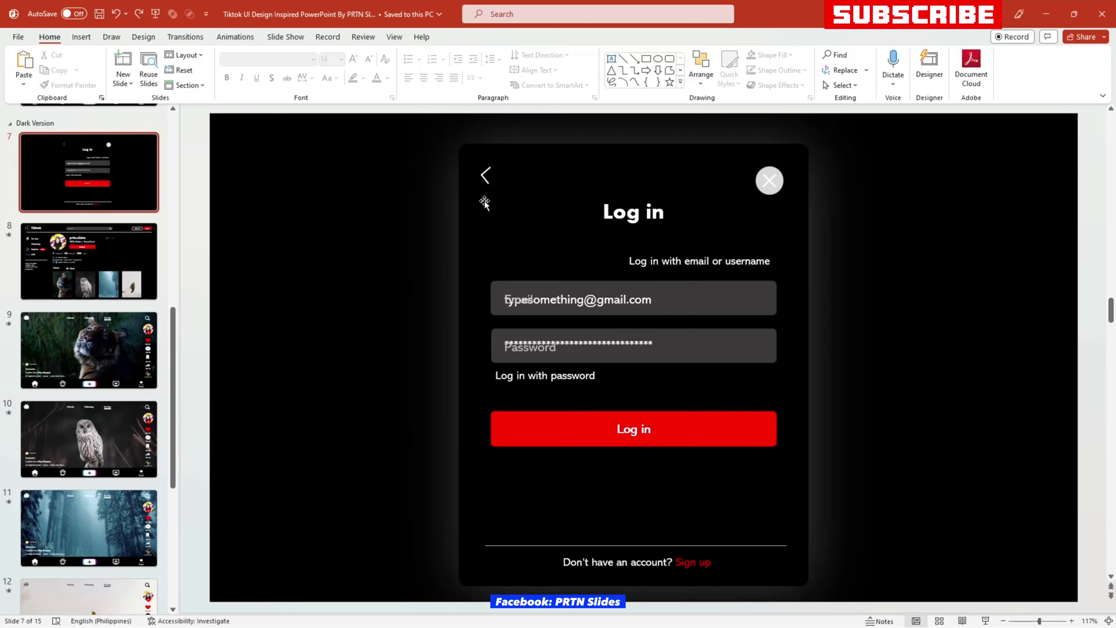
{"action": "left_click", "coordinate": [536, 194]}
{"action": "left_click", "coordinate": [291, 233]}
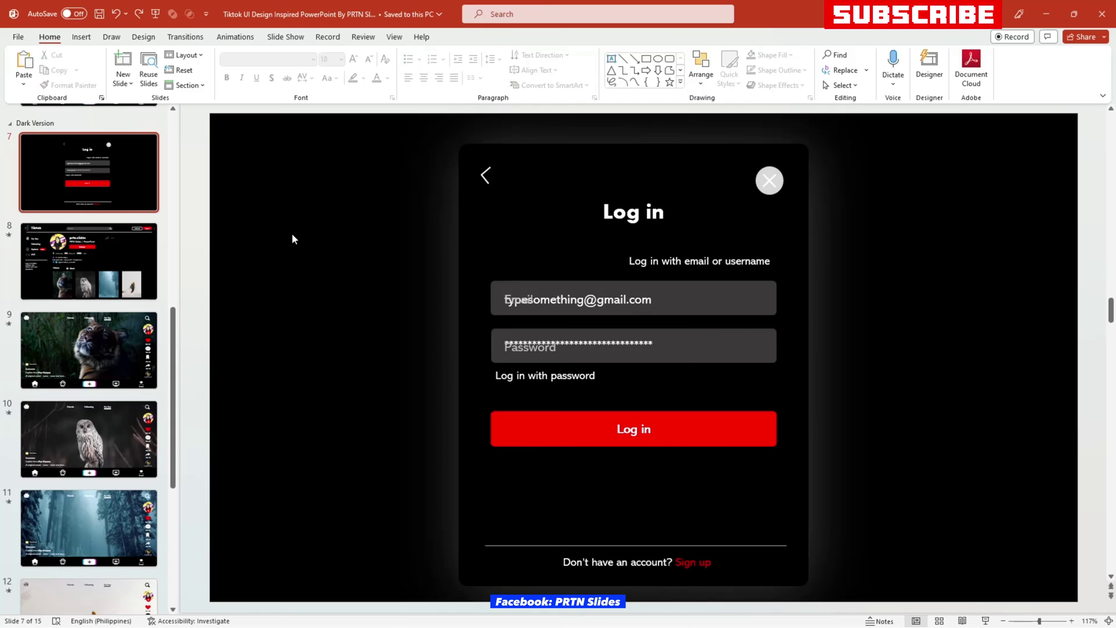
- On dark profile slide 8, select the bio and the tiger, owl, forest and sled pictures
{"action": "left_click", "coordinate": [89, 259]}
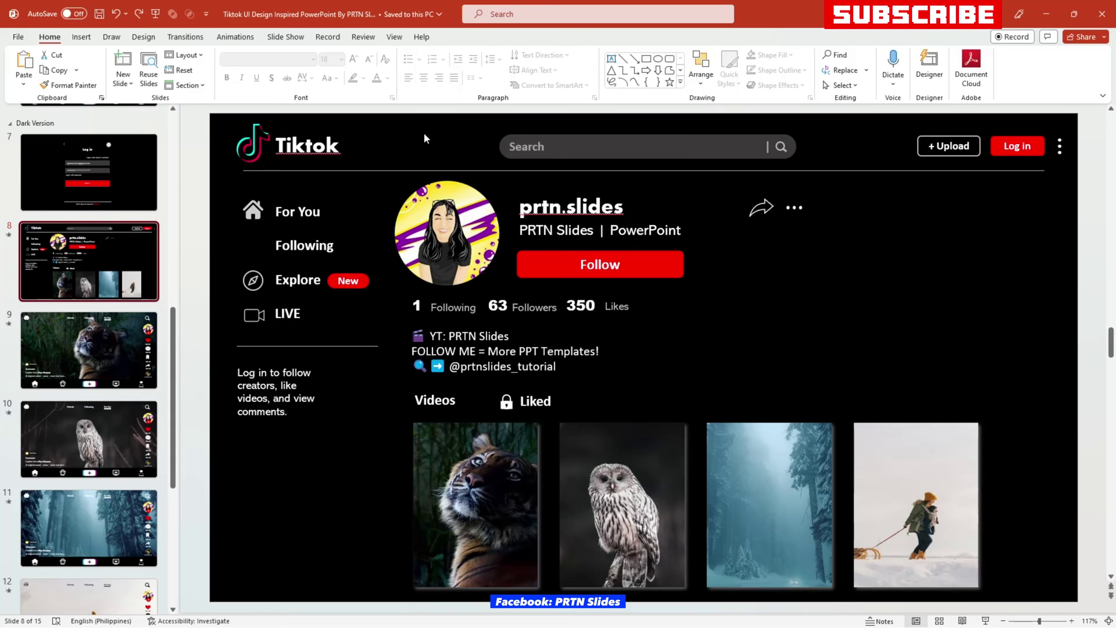
{"action": "left_click", "coordinate": [461, 337]}
{"action": "left_click", "coordinate": [508, 447]}
{"action": "left_click", "coordinate": [647, 463]}
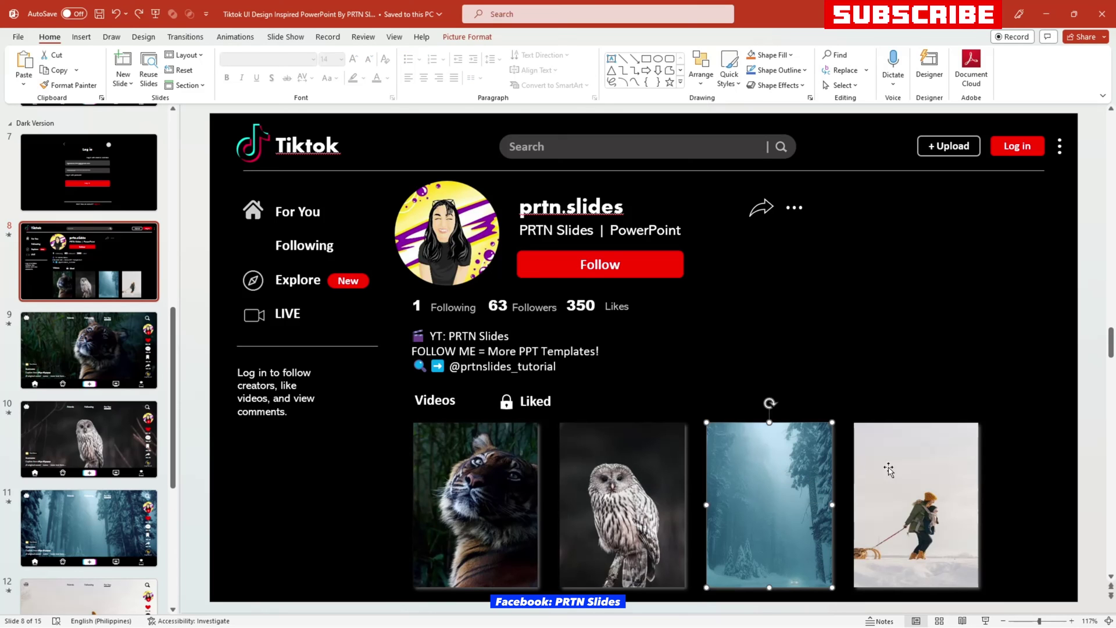
{"action": "left_click", "coordinate": [802, 493]}
{"action": "left_click", "coordinate": [968, 480]}
- View dark feed slides 9 to 12, then step back to forest slide 11
{"action": "left_click", "coordinate": [49, 344]}
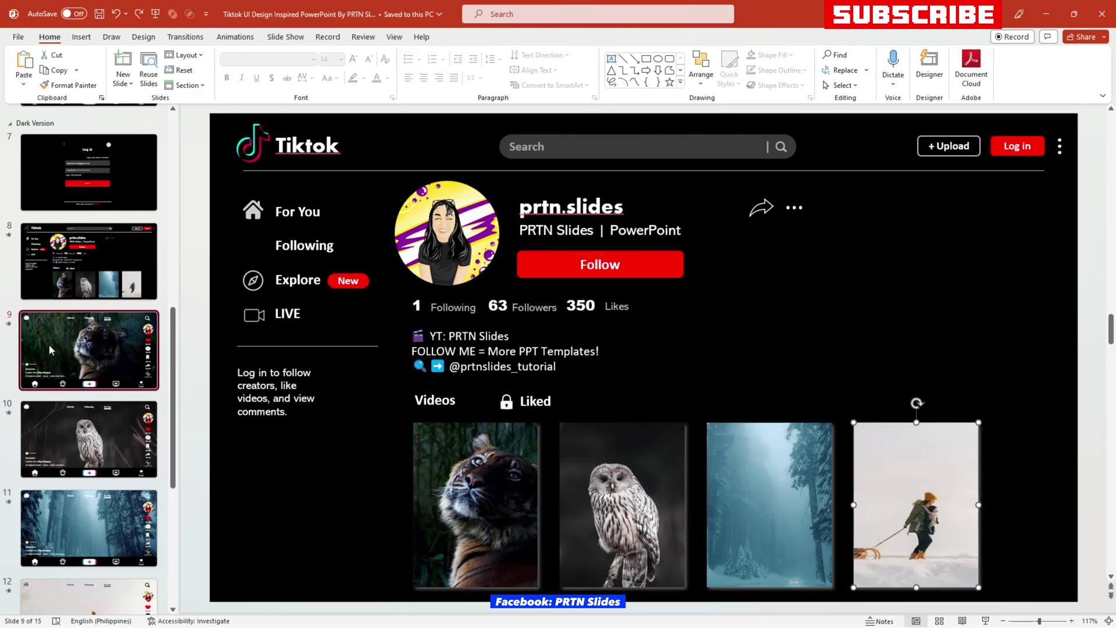
{"action": "left_click", "coordinate": [87, 437]}
{"action": "left_click", "coordinate": [99, 527]}
{"action": "scroll", "coordinate": [99, 526], "scroll_direction": "down", "scroll_amount": 2}
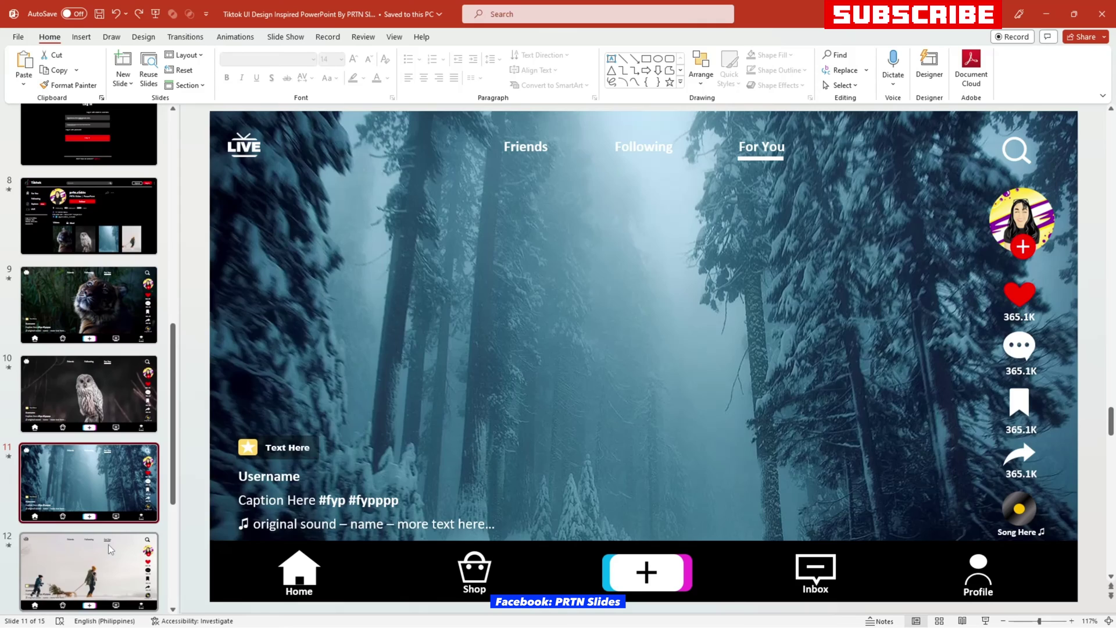
{"action": "left_click", "coordinate": [99, 419]}
{"action": "key", "text": "Up"}
{"action": "scroll", "coordinate": [106, 388], "scroll_direction": "up", "scroll_amount": 4}
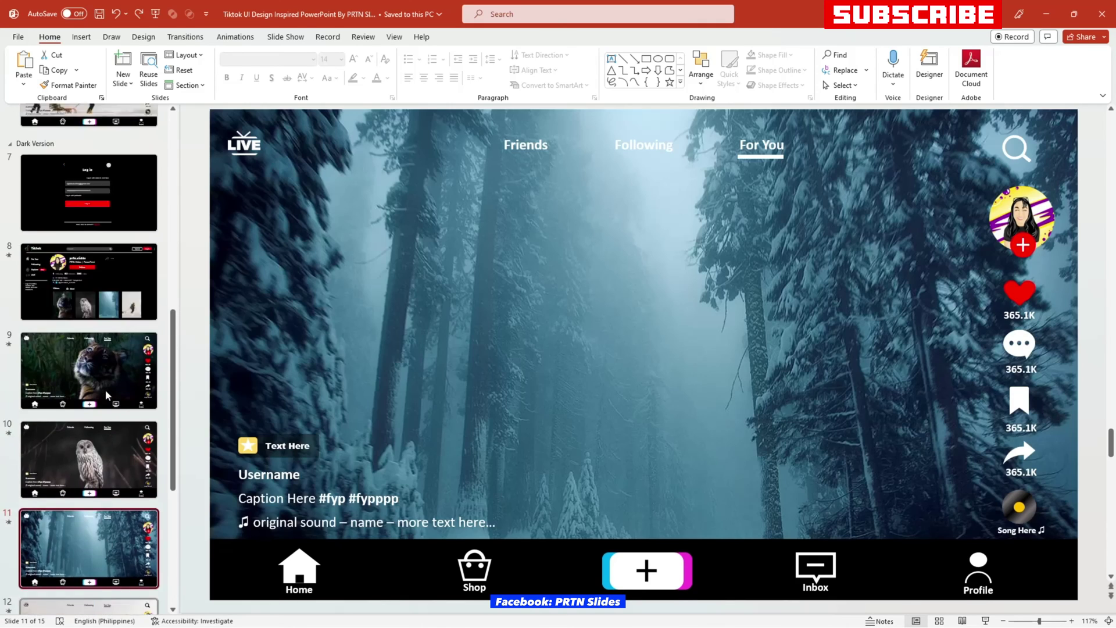
{"action": "scroll", "coordinate": [96, 305], "scroll_direction": "up", "scroll_amount": 4}
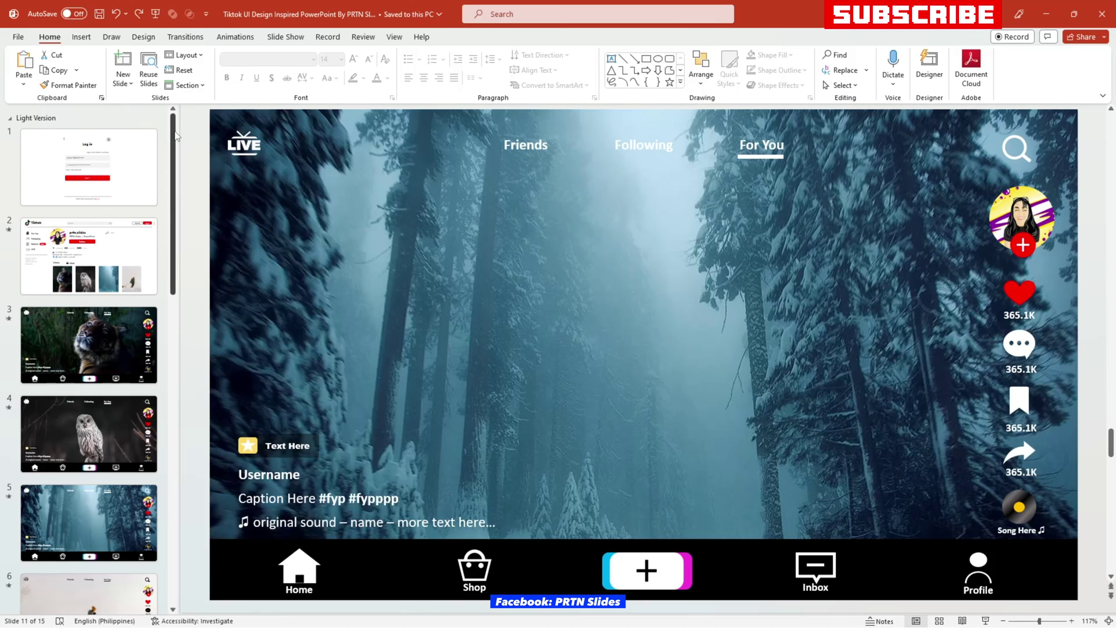
{"action": "scroll", "coordinate": [193, 138], "scroll_direction": "down", "scroll_amount": 2}
{"action": "scroll", "coordinate": [200, 144], "scroll_direction": "up", "scroll_amount": 2}
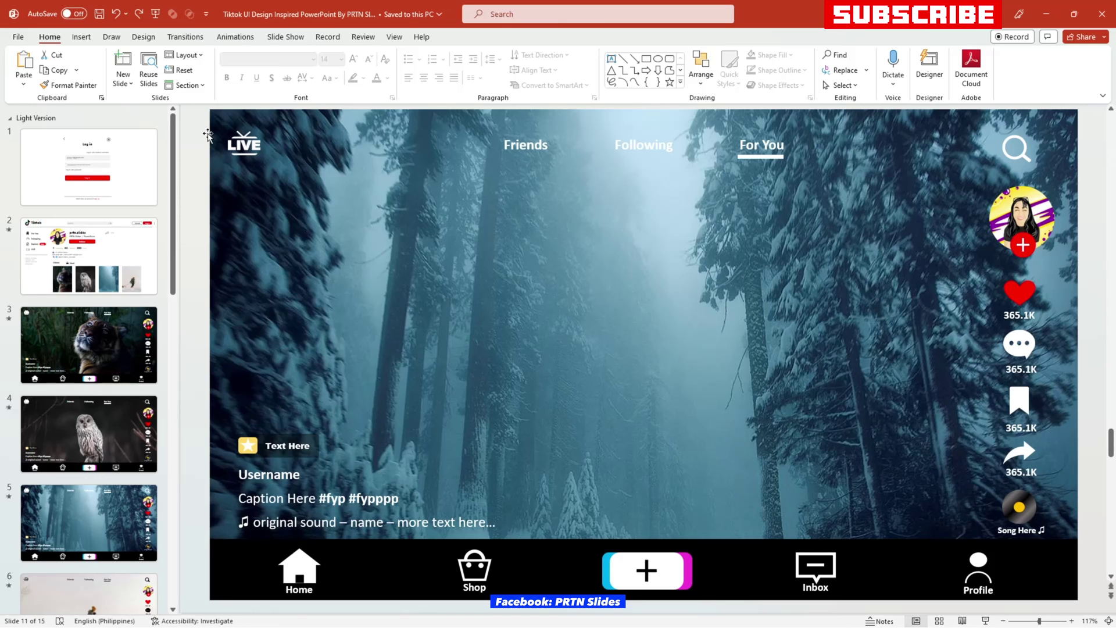
- Browse light slides 1 to 5 and return to the Log in slide
{"action": "left_click", "coordinate": [121, 194]}
{"action": "left_click", "coordinate": [88, 254]}
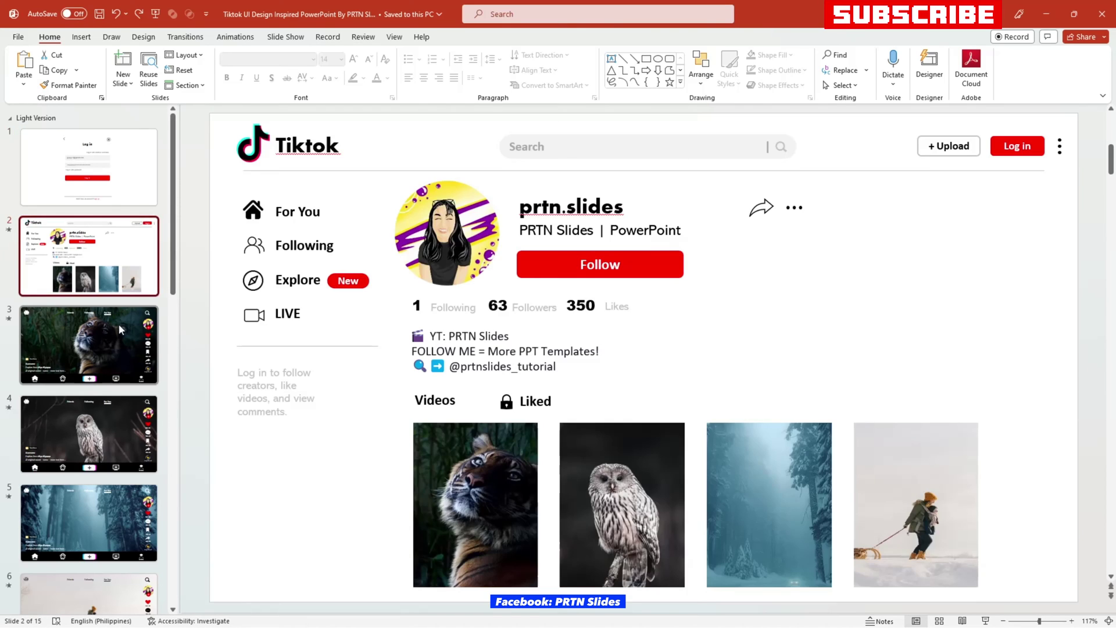
{"action": "left_click", "coordinate": [119, 323]}
{"action": "left_click", "coordinate": [87, 255]}
{"action": "left_click", "coordinate": [117, 340]}
{"action": "left_click", "coordinate": [114, 436]}
{"action": "left_click", "coordinate": [110, 513]}
{"action": "left_click", "coordinate": [86, 175]}
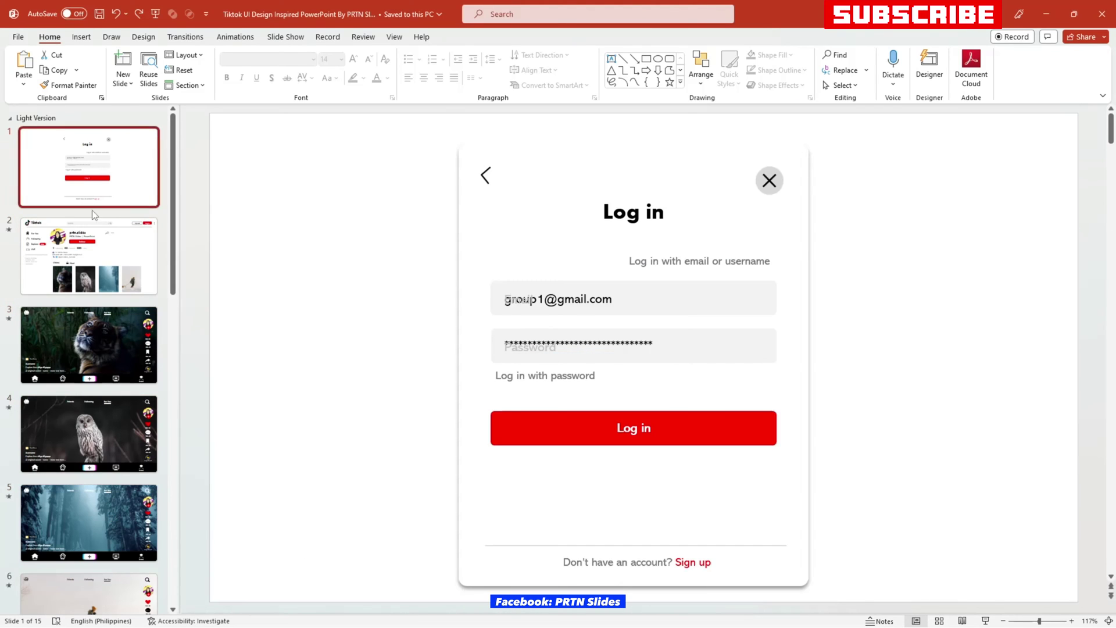
{"action": "left_click", "coordinate": [87, 254]}
{"action": "left_click", "coordinate": [119, 192]}
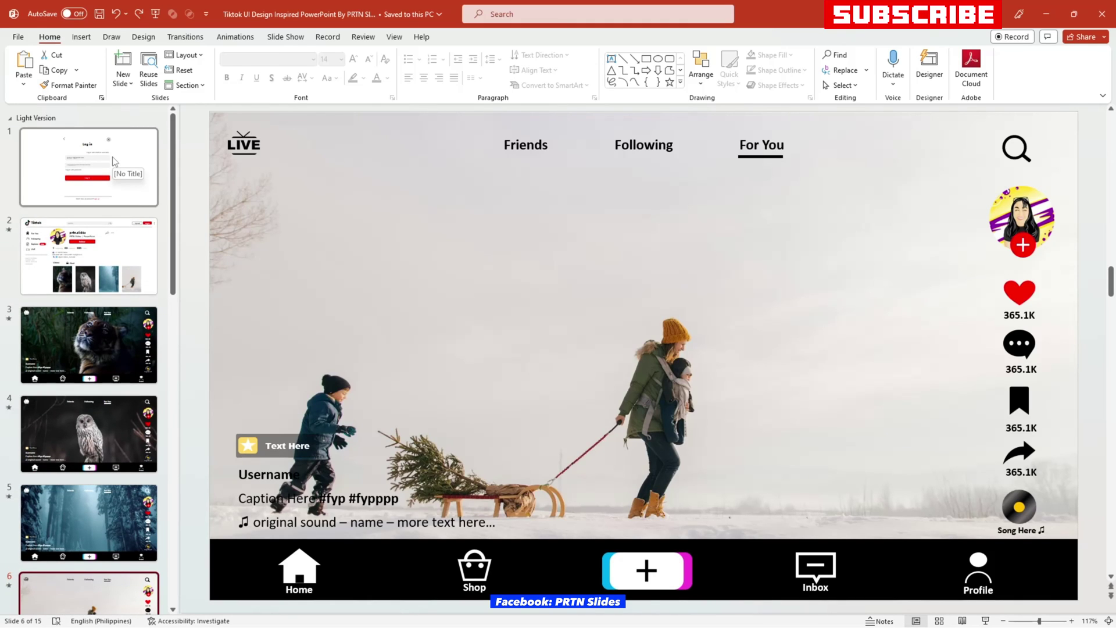
- Revisit the profile, tiger and Log in slides, ending on the light profile slide
{"action": "left_click", "coordinate": [111, 247]}
{"action": "left_click", "coordinate": [105, 359]}
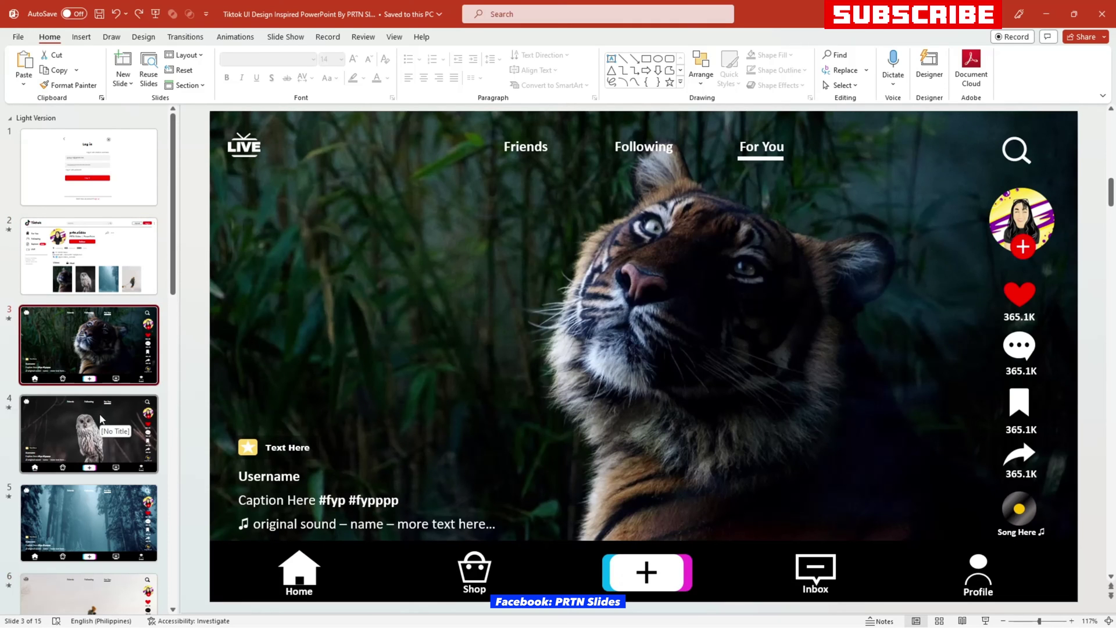
{"action": "left_click", "coordinate": [88, 168]}
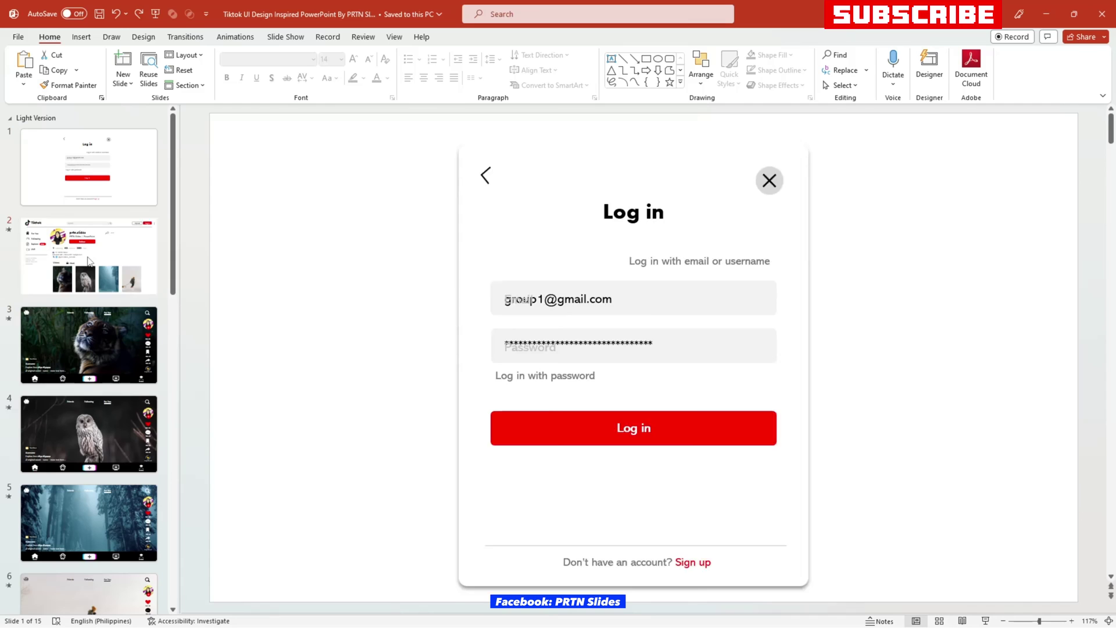
{"action": "left_click", "coordinate": [87, 257]}
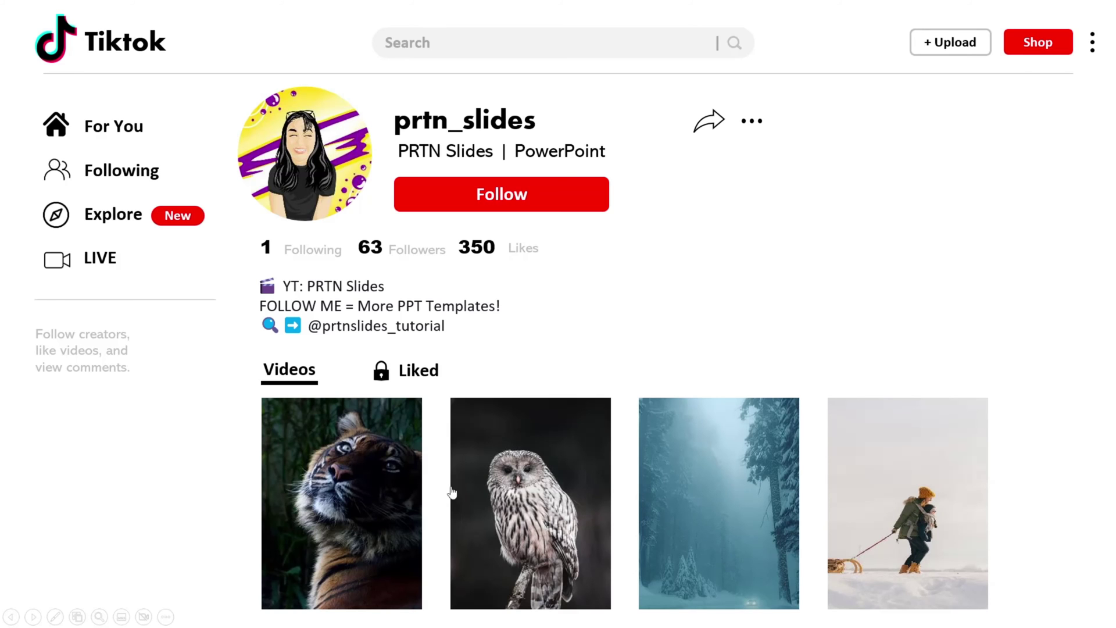
- Advance the show to tiger, jump back to profile, open owl, then continue to forest
{"action": "left_click", "coordinate": [387, 533]}
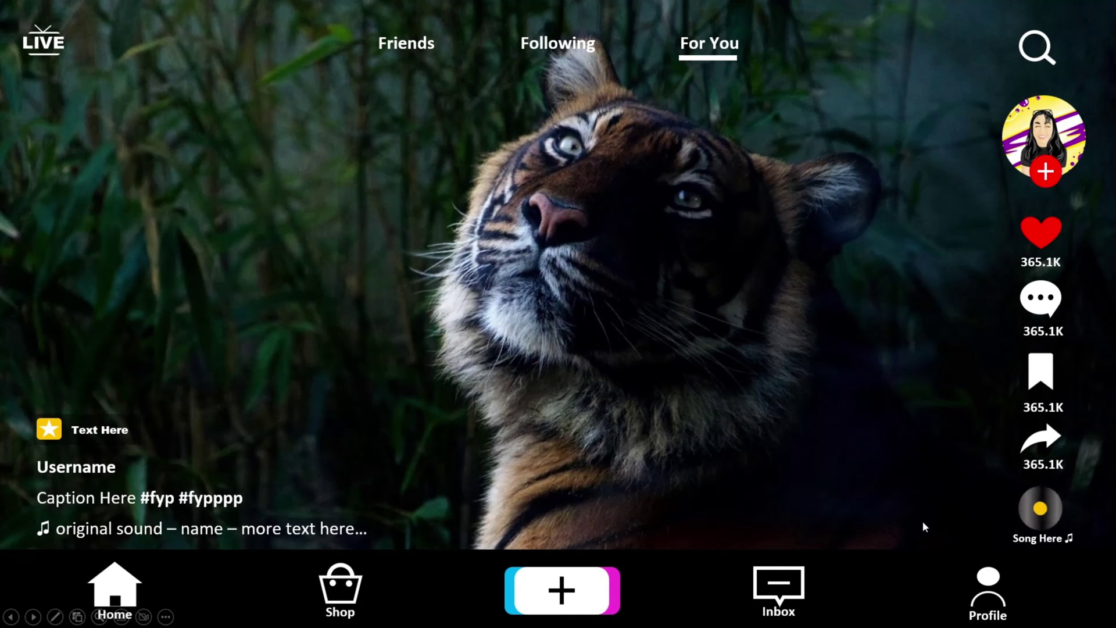
{"action": "left_click", "coordinate": [988, 584]}
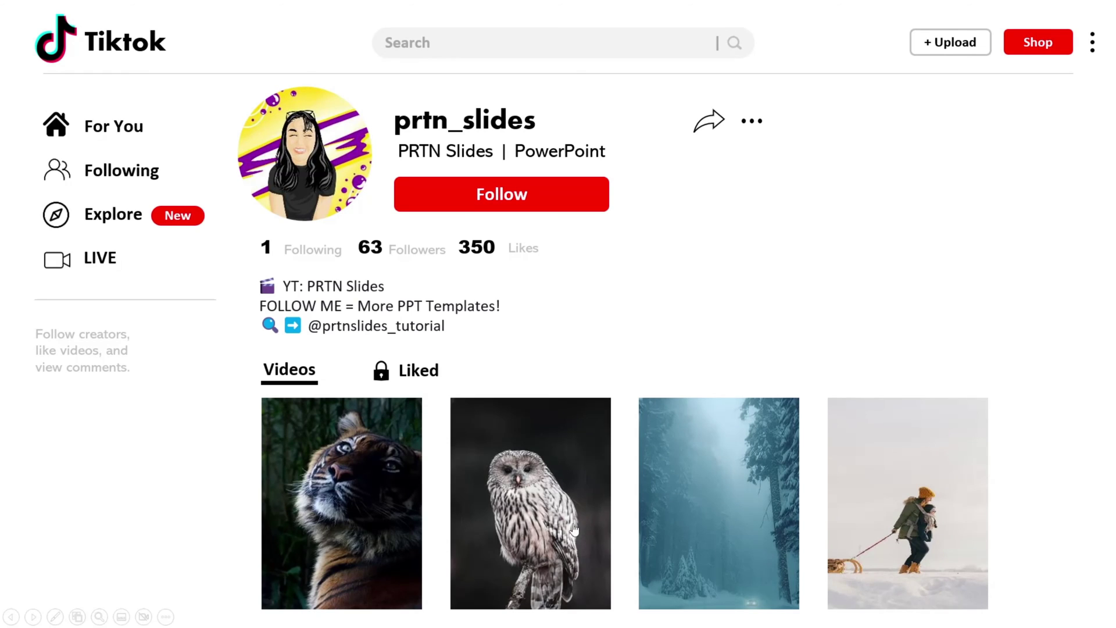
{"action": "left_click", "coordinate": [573, 524]}
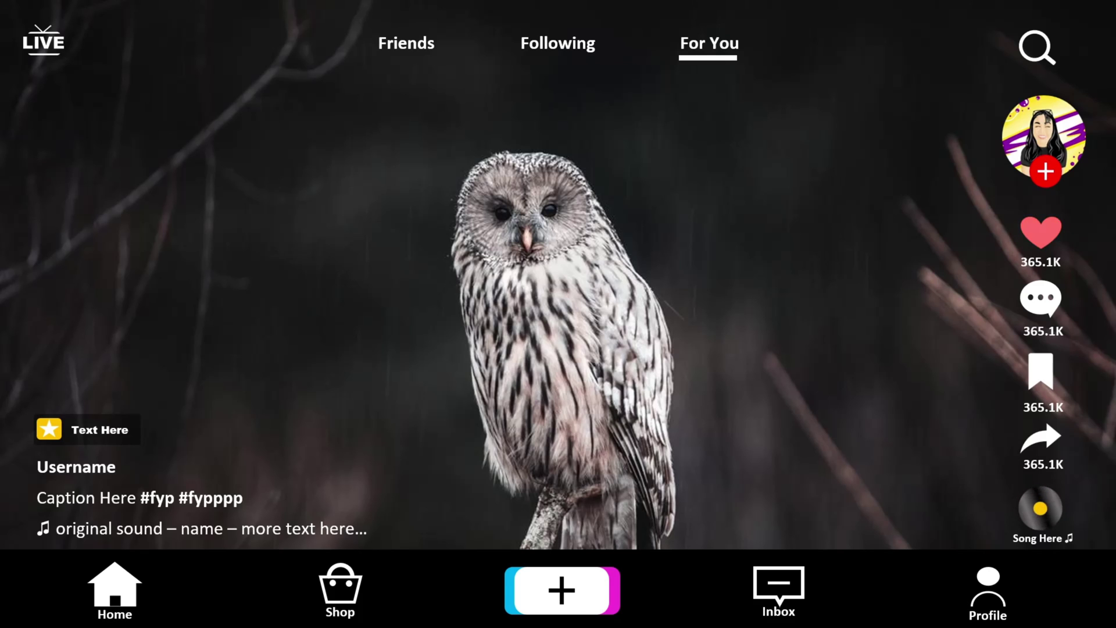
{"action": "key", "text": "Down"}
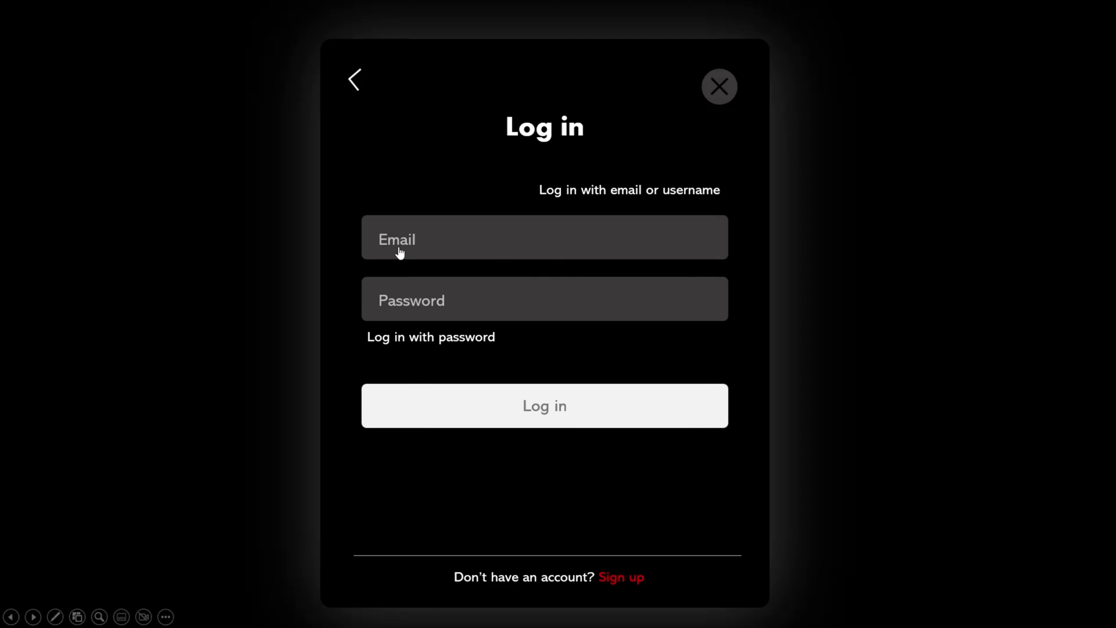
- Fill in the dark login's Email and Password fields and submit with Log in
{"action": "left_click", "coordinate": [400, 252]}
{"action": "type", "text": "typesomething@gmail"}
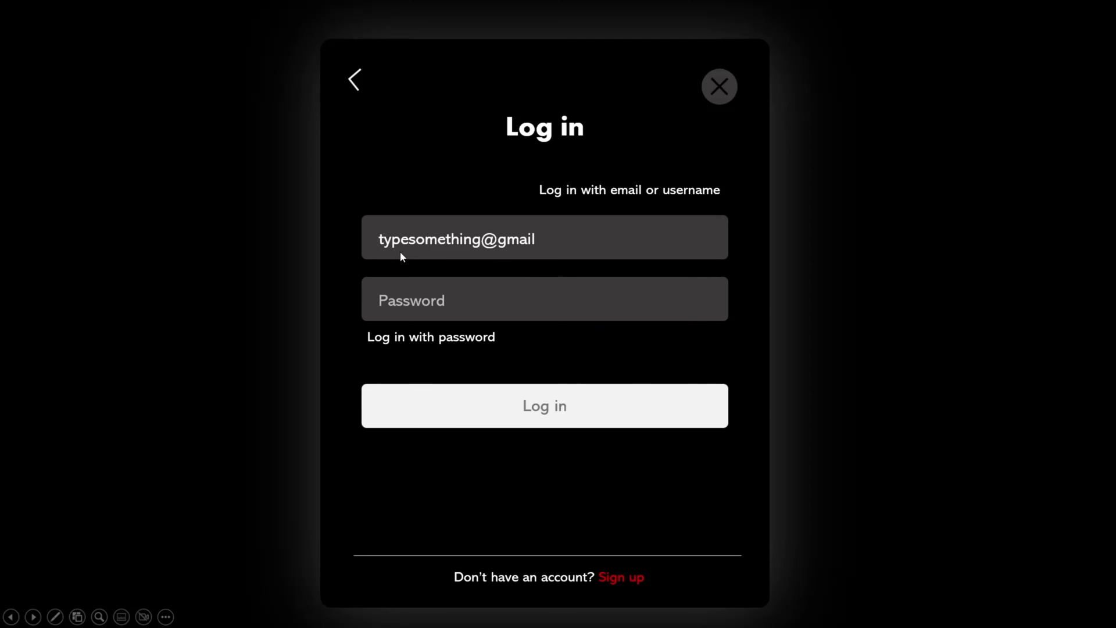
{"action": "type", "text": ".com"}
{"action": "left_click", "coordinate": [419, 299]}
{"action": "type", "text": "******"}
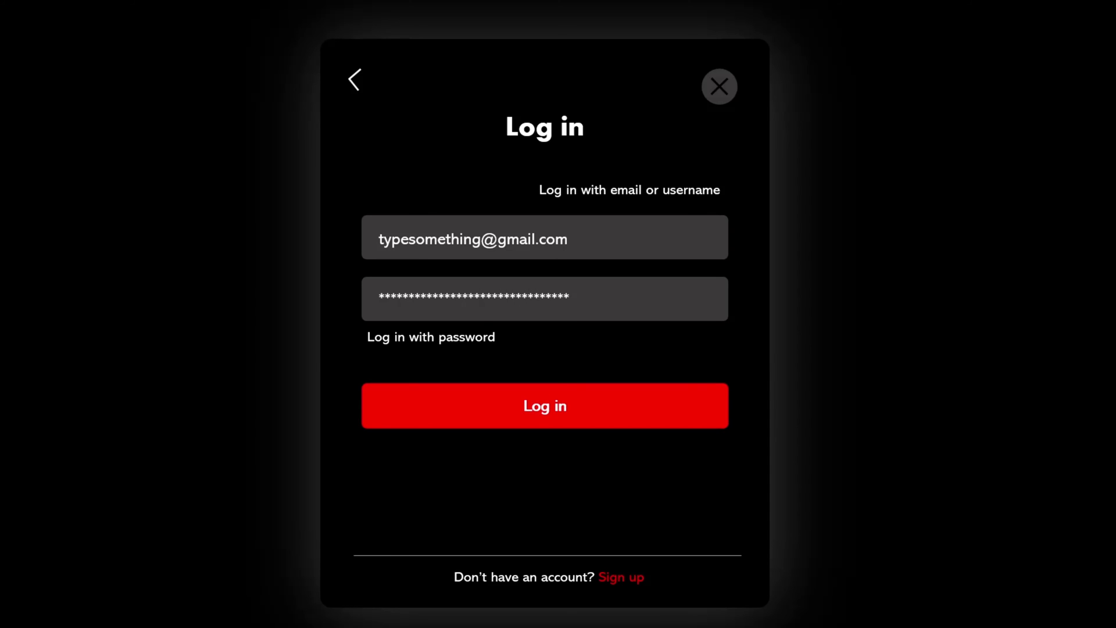
{"action": "left_click", "coordinate": [595, 410]}
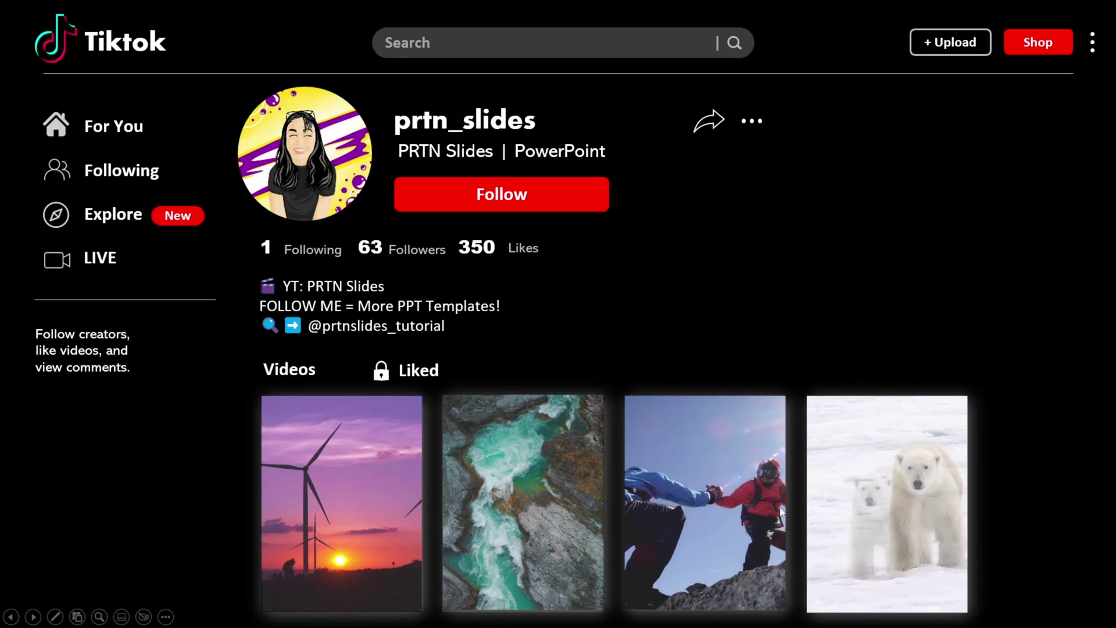
- Advance the slideshow from the dark profile slide into the video feed
{"action": "left_click", "coordinate": [547, 322]}
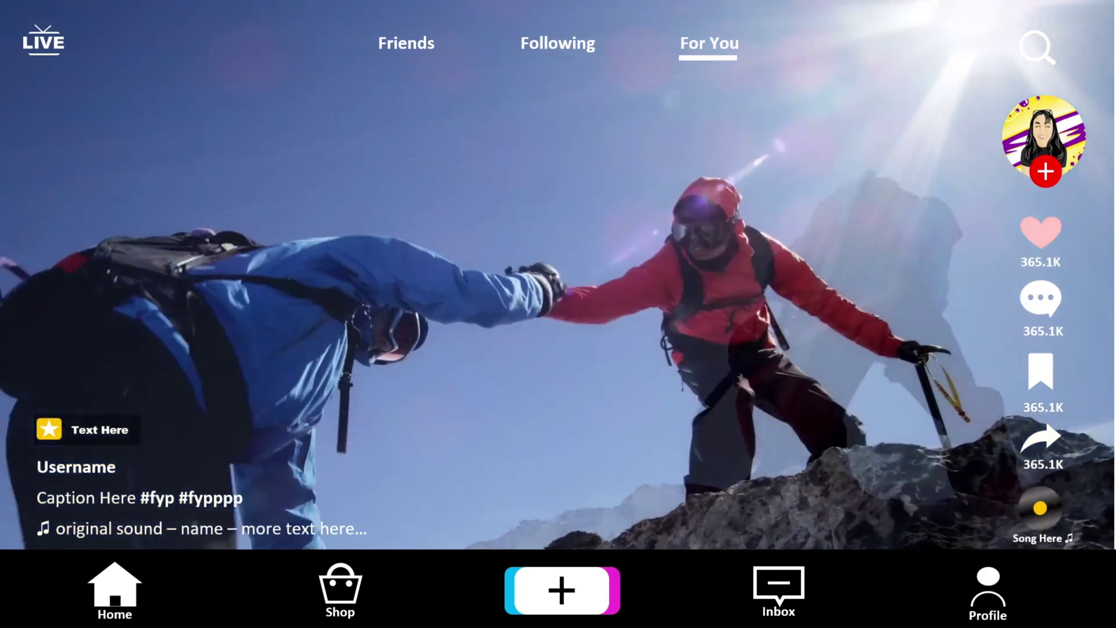
{"action": "scroll", "coordinate": [557, 315], "scroll_direction": "down", "scroll_amount": 1}
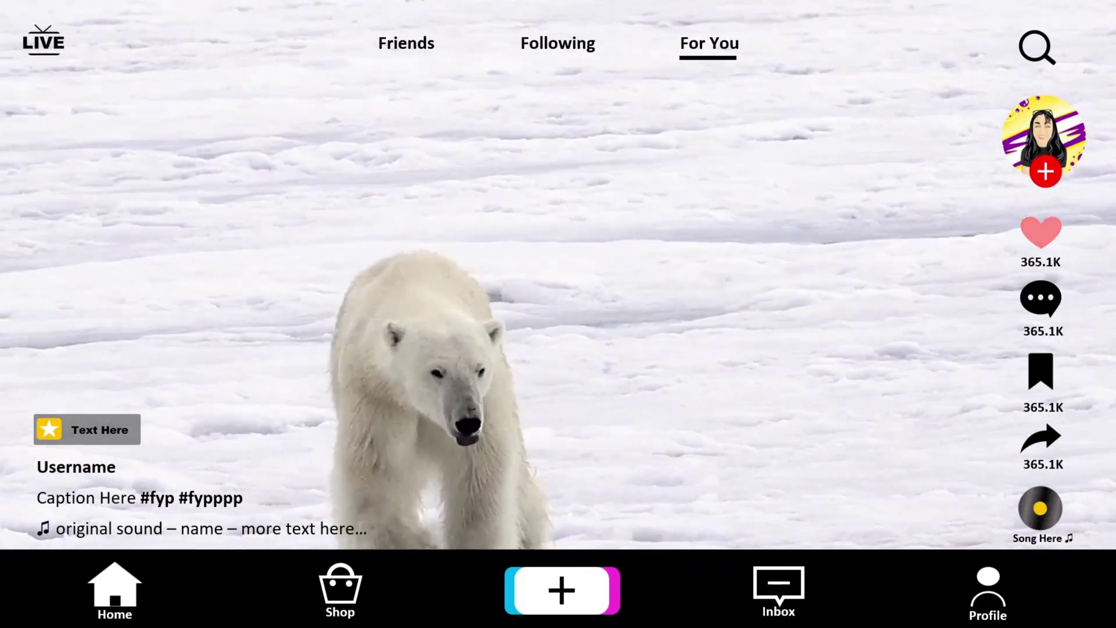